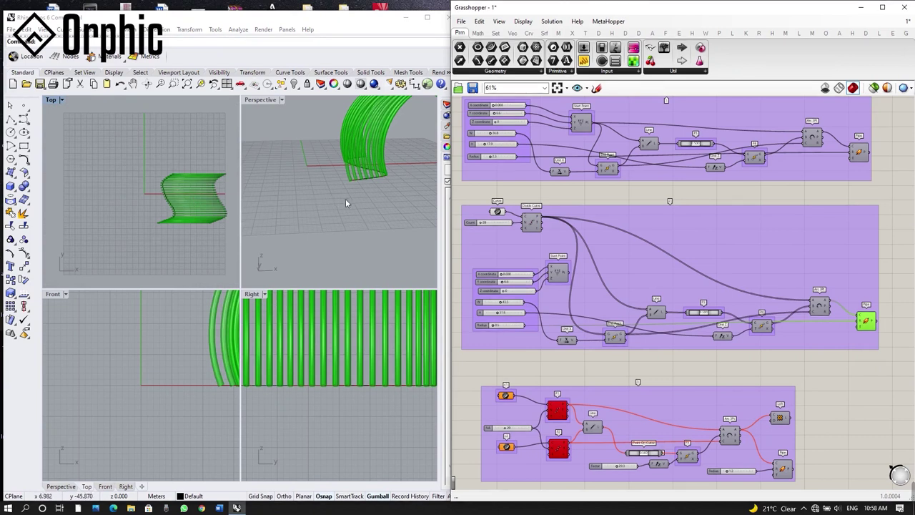
Turn off the preview of the arc and Pipe components in the second group
right_drag(346, 199, 386, 229)
scroll(390, 228, up, 3)
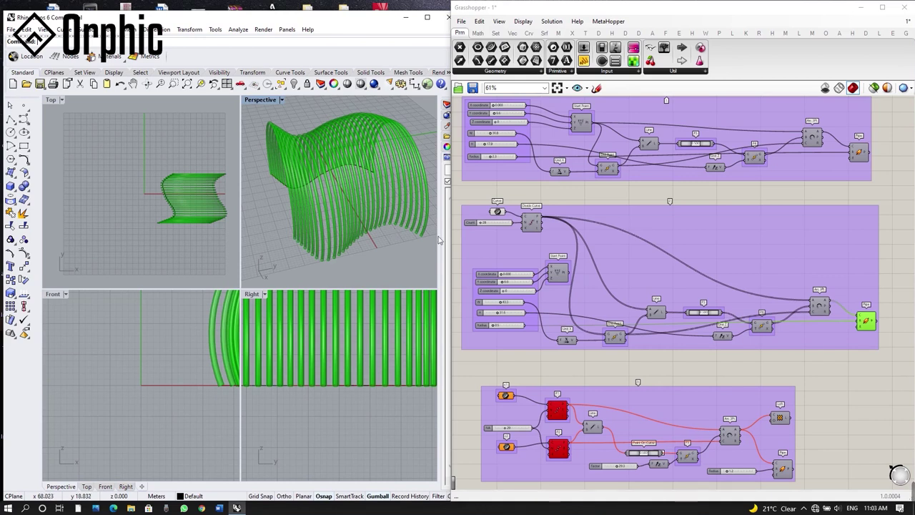
scroll(509, 239, up, 4)
click(198, 207)
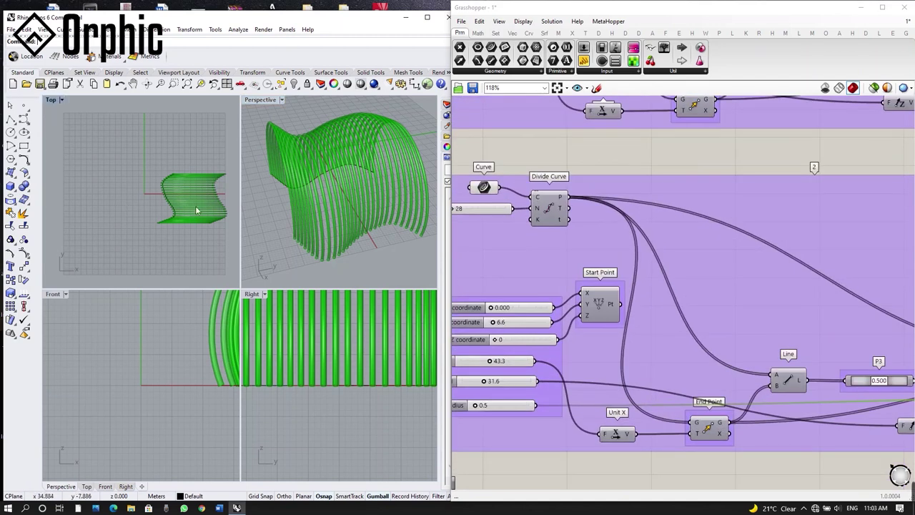
scroll(198, 207, down, 3)
scroll(731, 242, down, 9)
drag(800, 245, 741, 271)
right_click(783, 273)
click(814, 288)
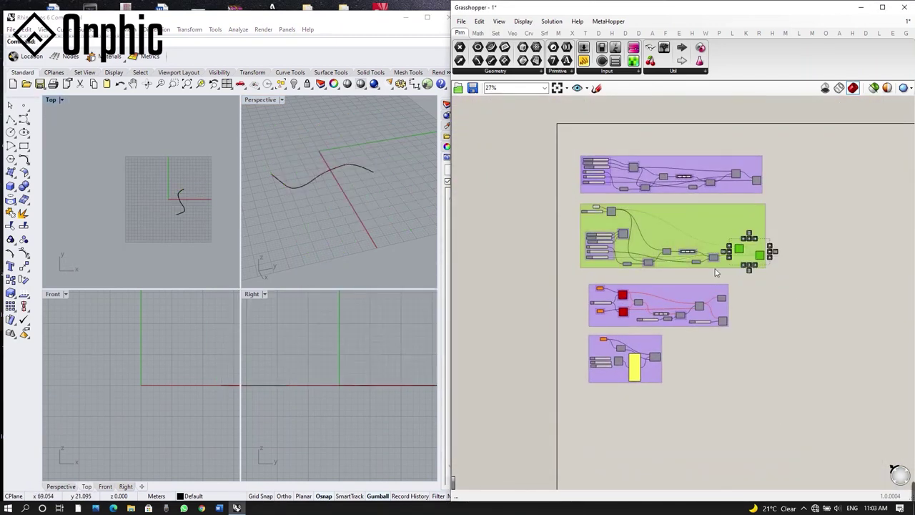
Move the two lowest component groups far down the canvas to free space below the second group
drag(564, 282, 803, 412)
drag(703, 313, 732, 479)
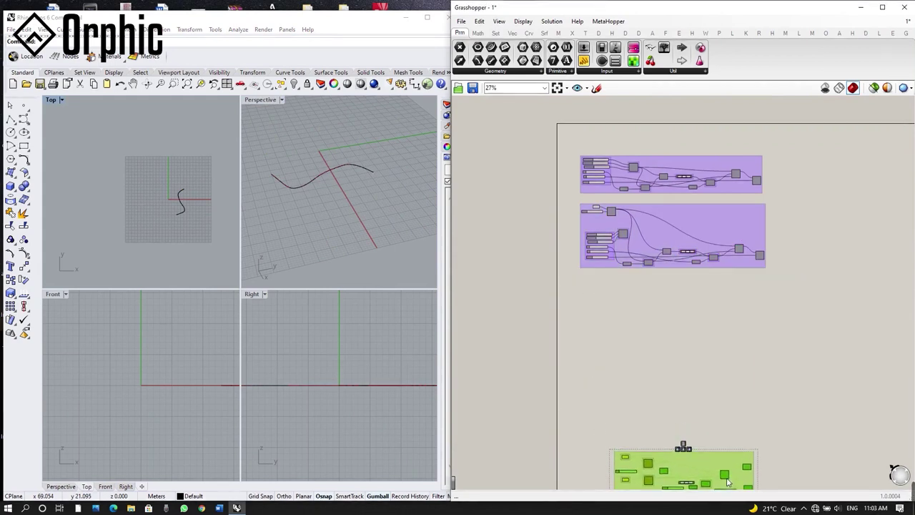
scroll(622, 315, up, 5)
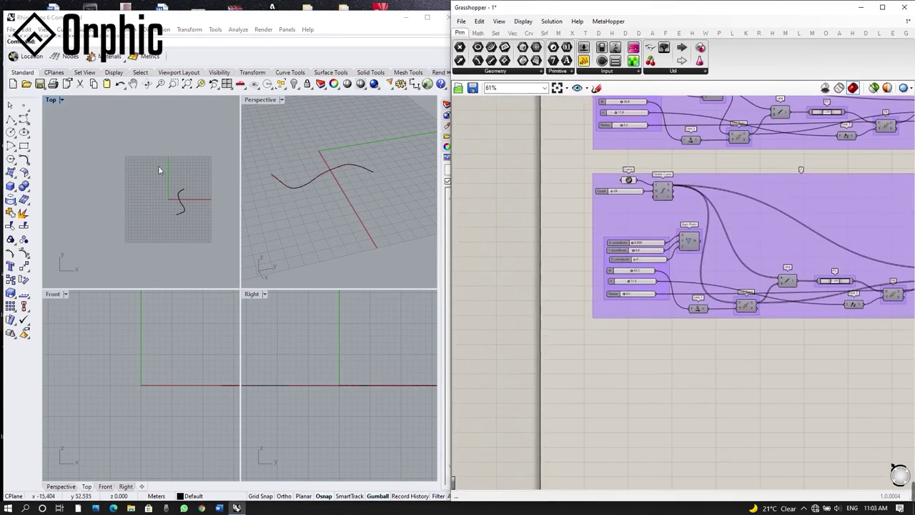
Draw a freeform S-shaped control point curve in the Top view, to the left of the grid
click(24, 119)
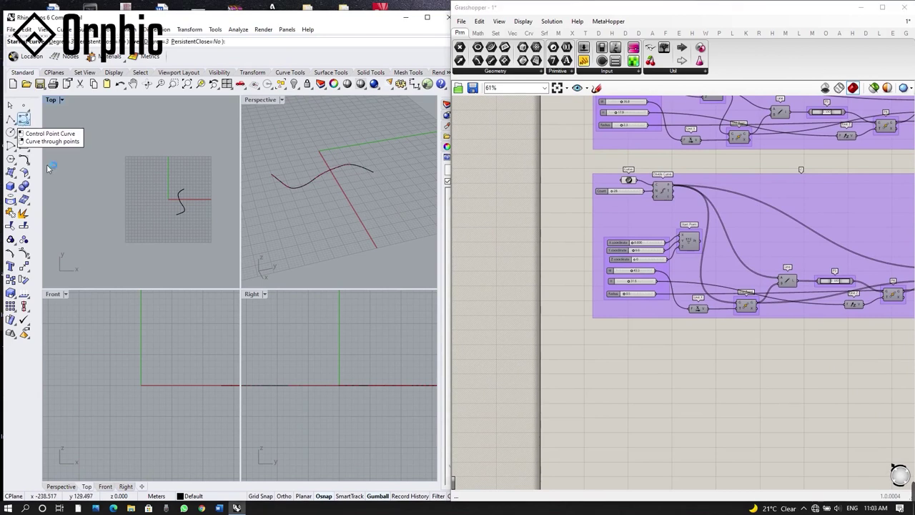
click(76, 160)
click(84, 178)
click(75, 210)
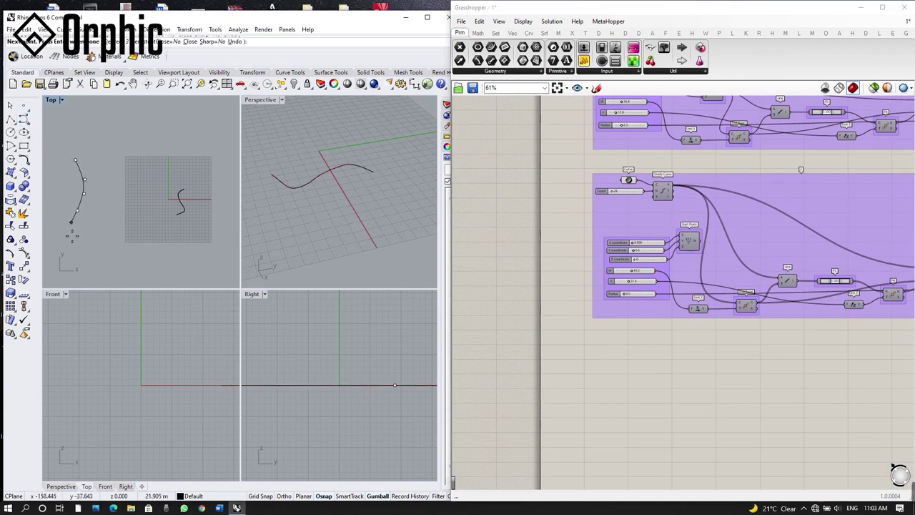
click(65, 231)
click(66, 245)
click(73, 256)
click(81, 276)
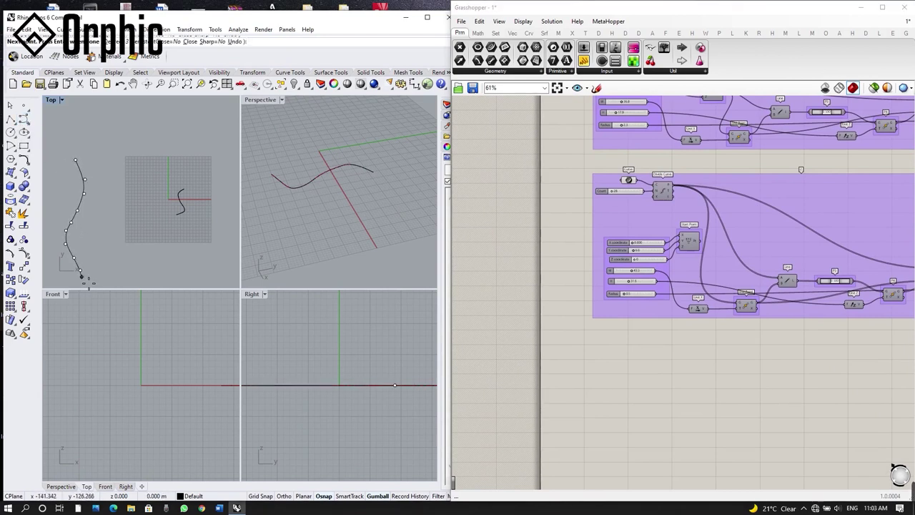
key(Return)
Add a Curve parameter below the second group and reference the newly drawn S-shaped curve in it
double_click(571, 373)
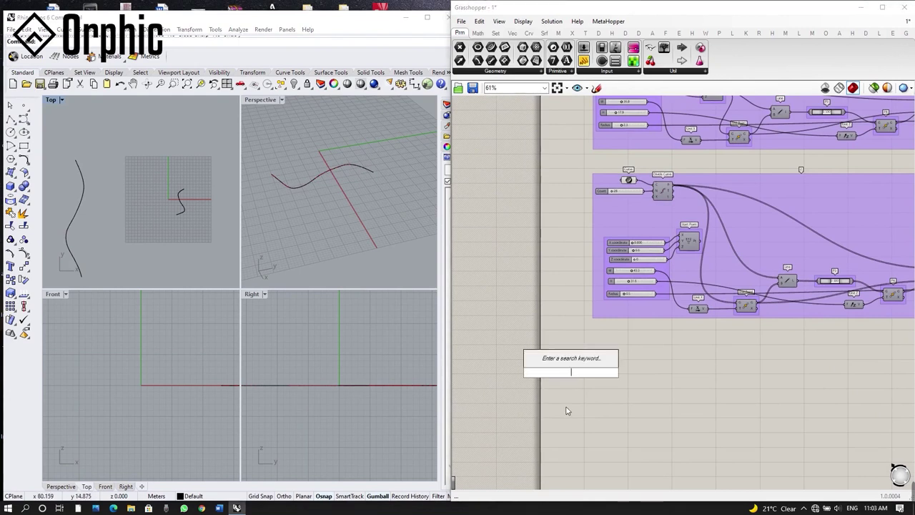
text(cu)
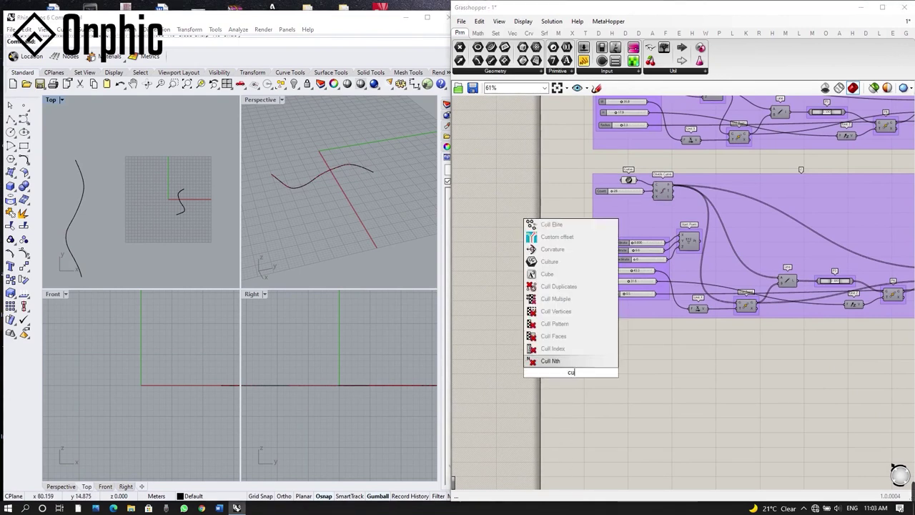
text(rve)
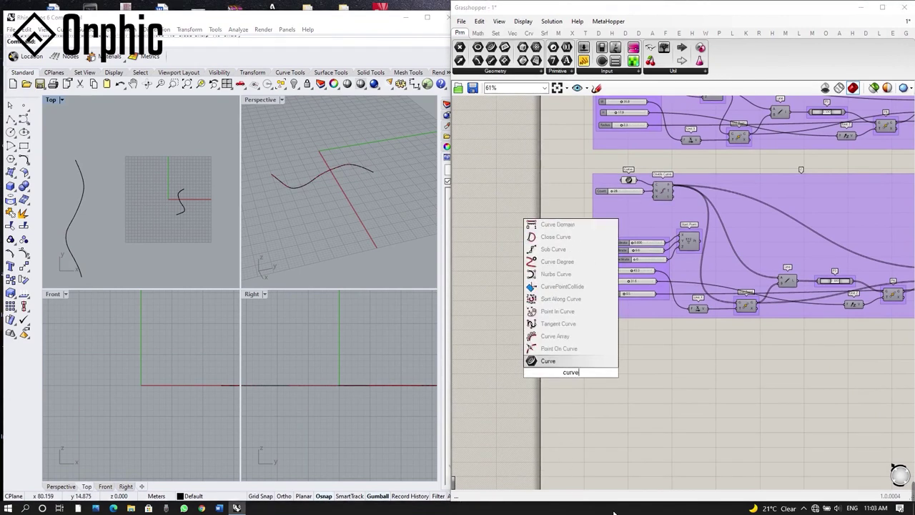
click(545, 361)
right_click(572, 372)
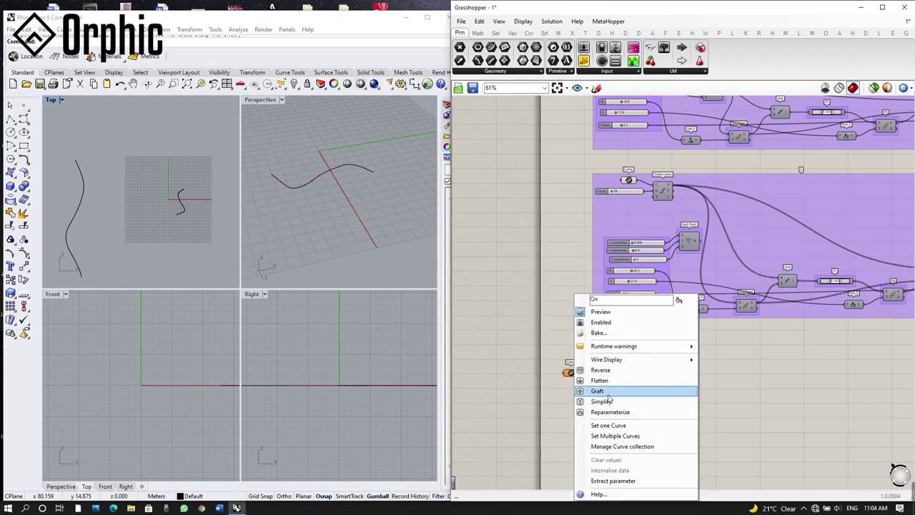
click(609, 425)
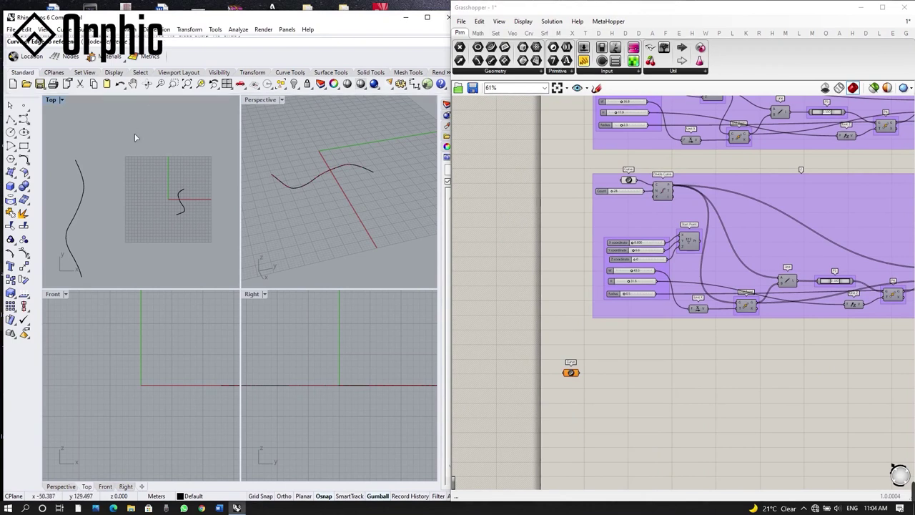
click(71, 206)
scroll(544, 382, up, 1)
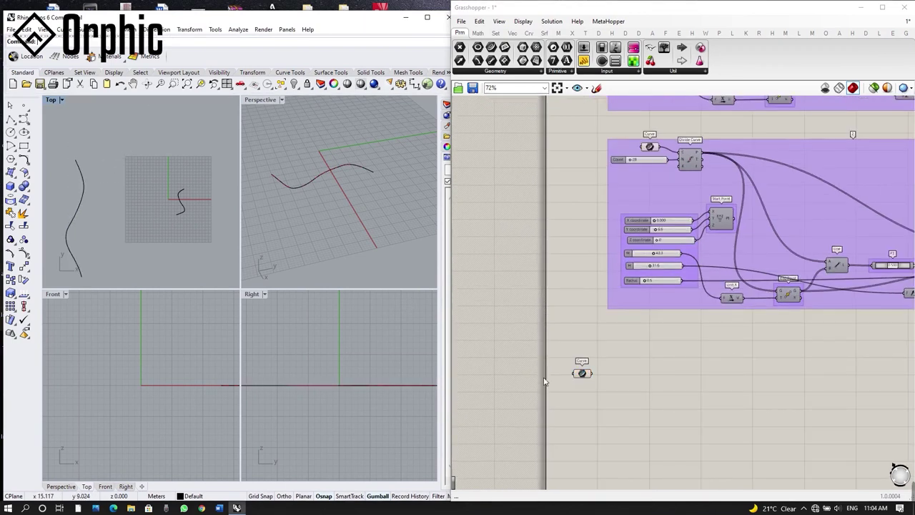
click(580, 373)
scroll(556, 316, up, 2)
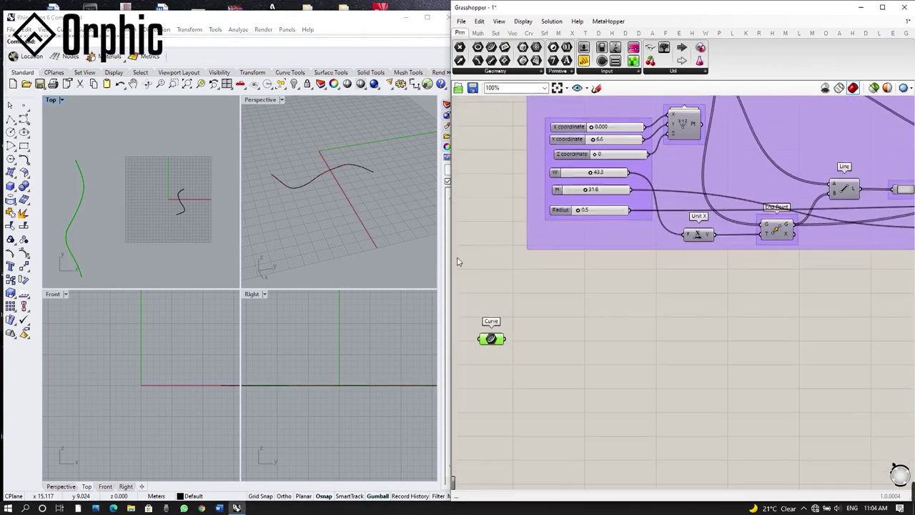
Add a Divide Curve component beside the new Curve parameter and connect the curve to its C input
double_click(528, 343)
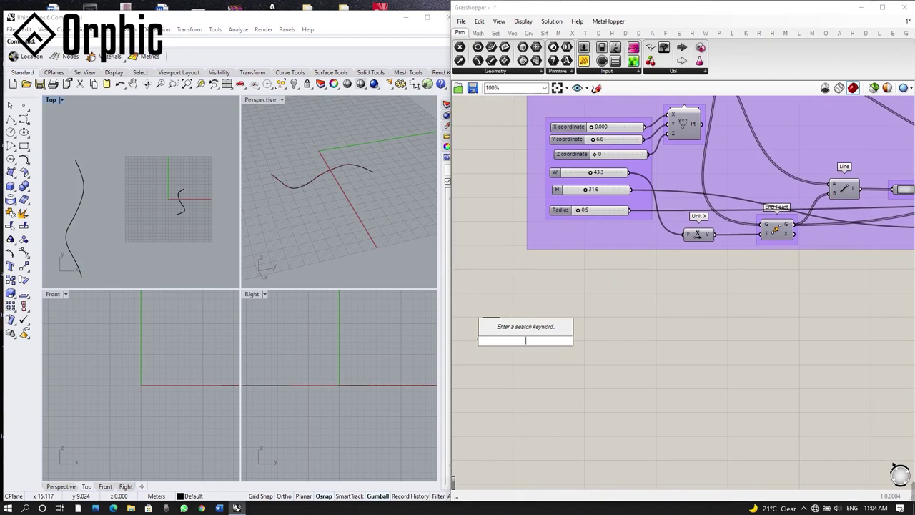
text(di)
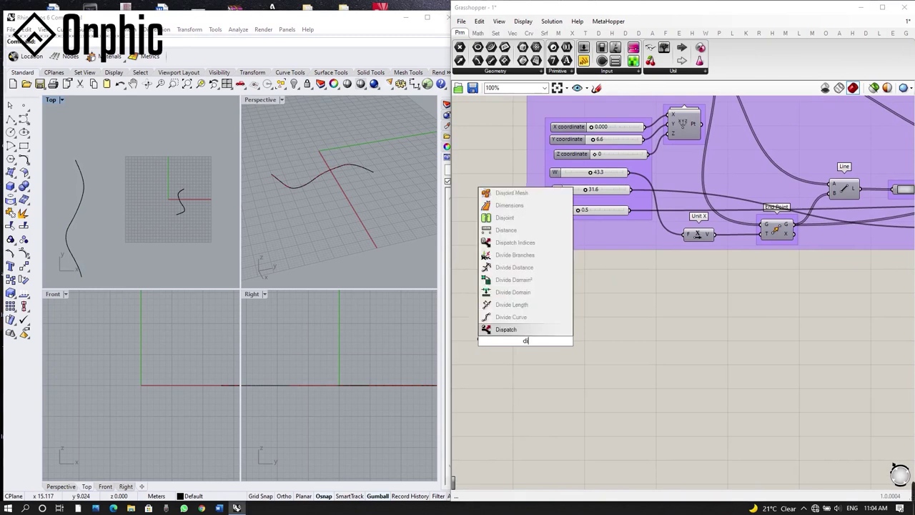
text(vid)
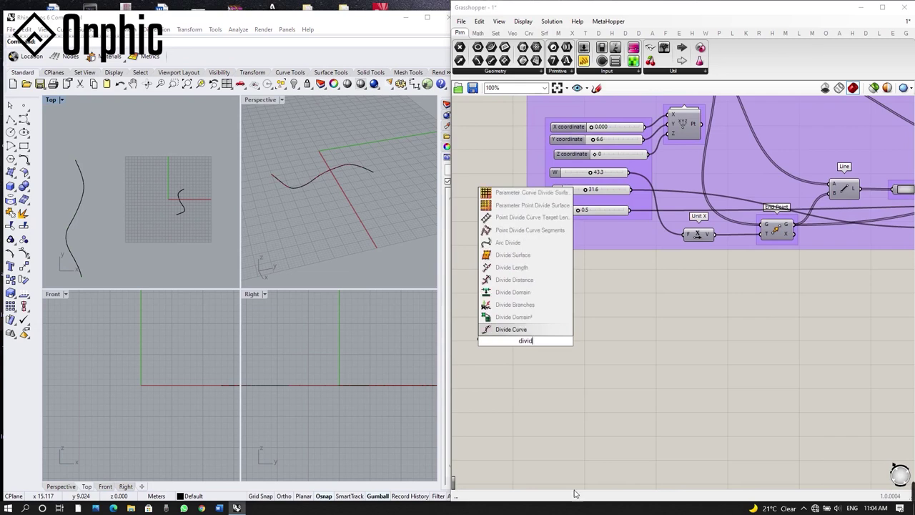
click(537, 331)
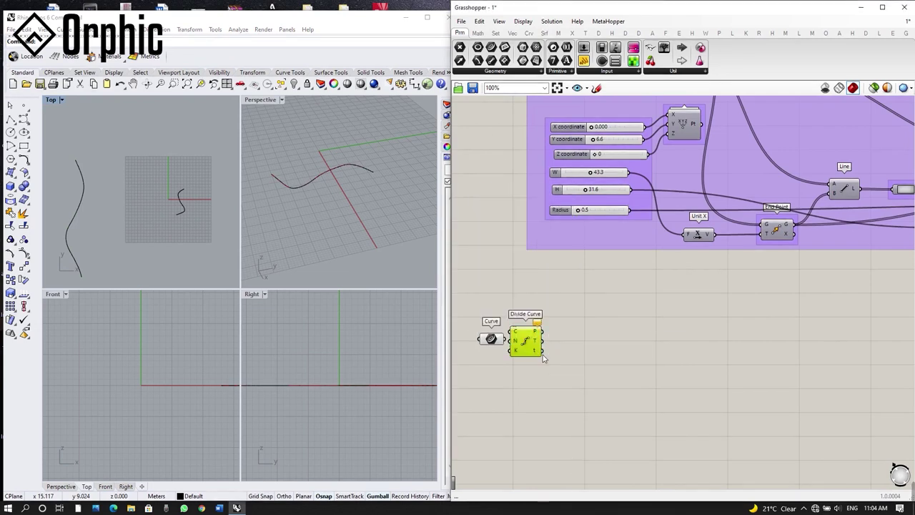
drag(505, 339, 528, 343)
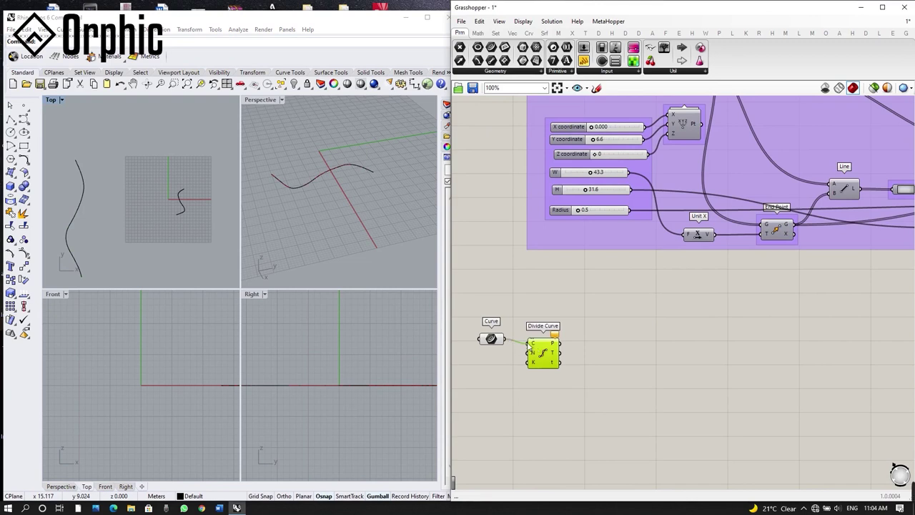
scroll(533, 359, up, 3)
scroll(533, 365, up, 2)
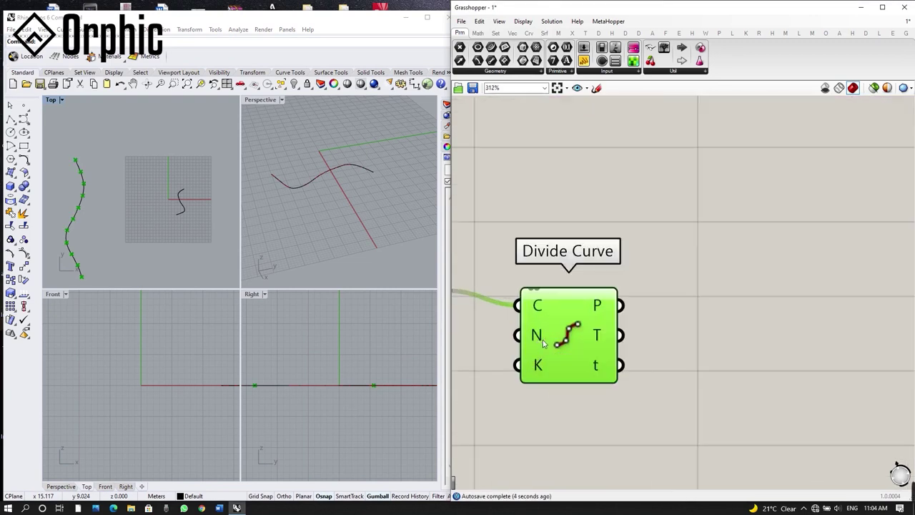
Shift Divide Curve aside, add a number slider with value 12 and connect it to the N input
drag(542, 343, 596, 352)
double_click(524, 350)
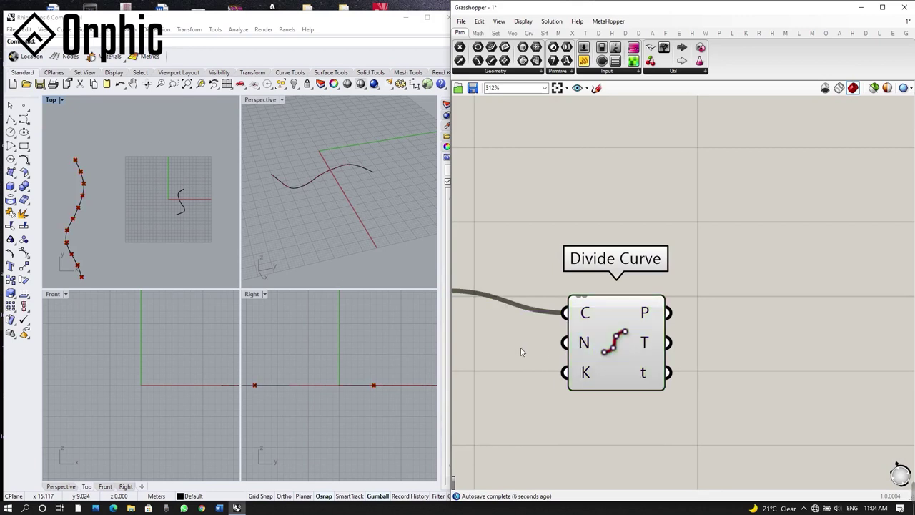
text(12)
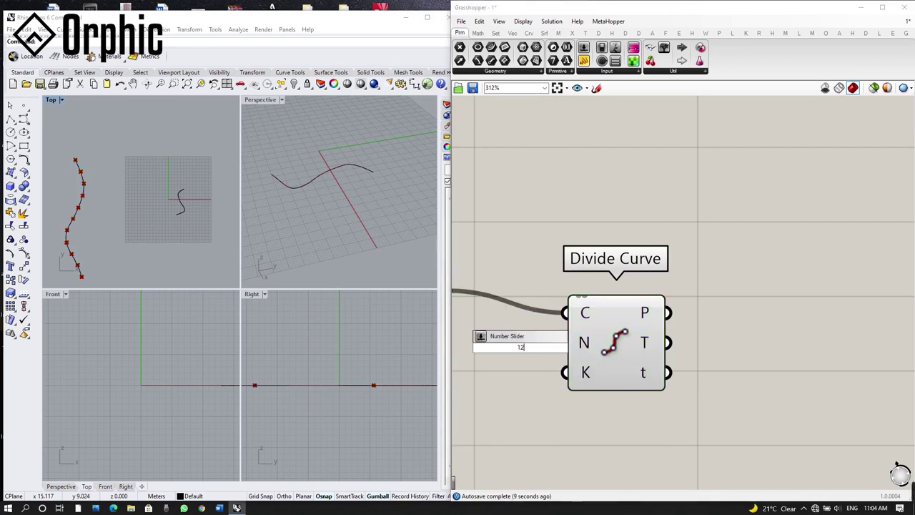
key(Return)
scroll(533, 361, up, 1)
scroll(841, 384, down, 3)
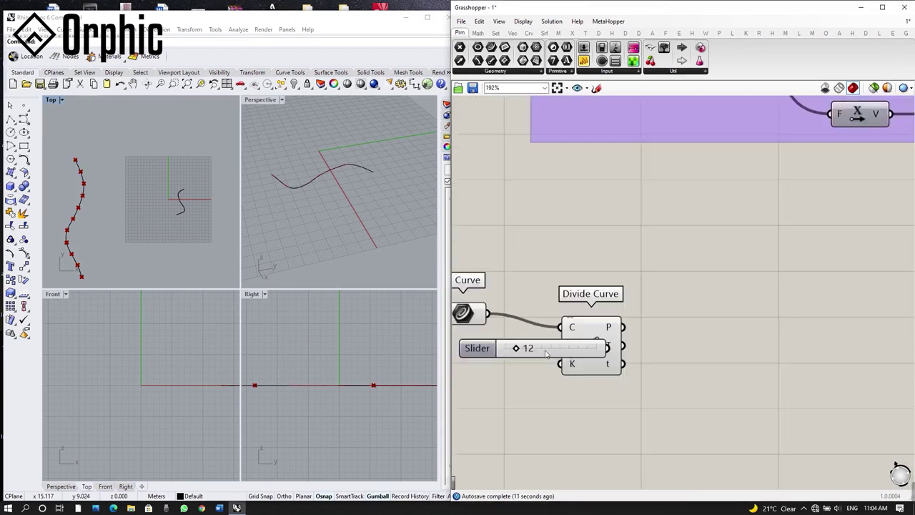
click(502, 353)
drag(503, 353, 487, 350)
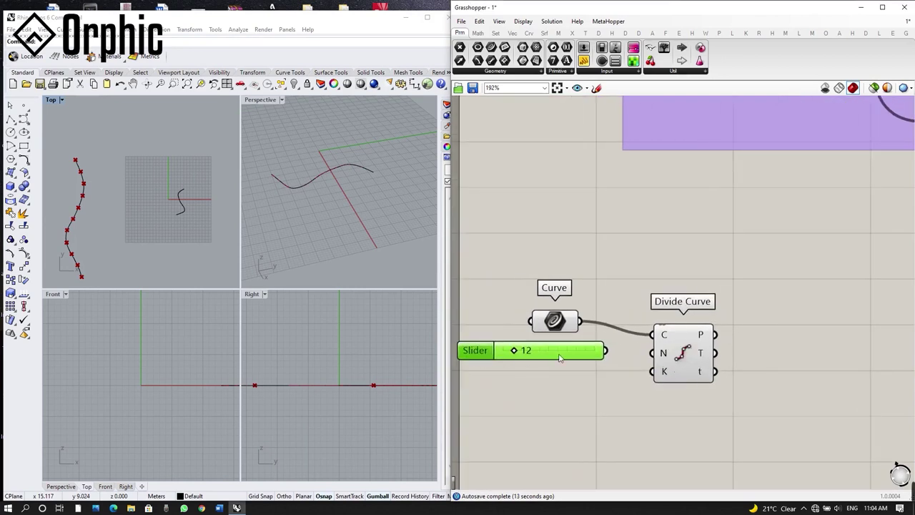
drag(607, 350, 654, 355)
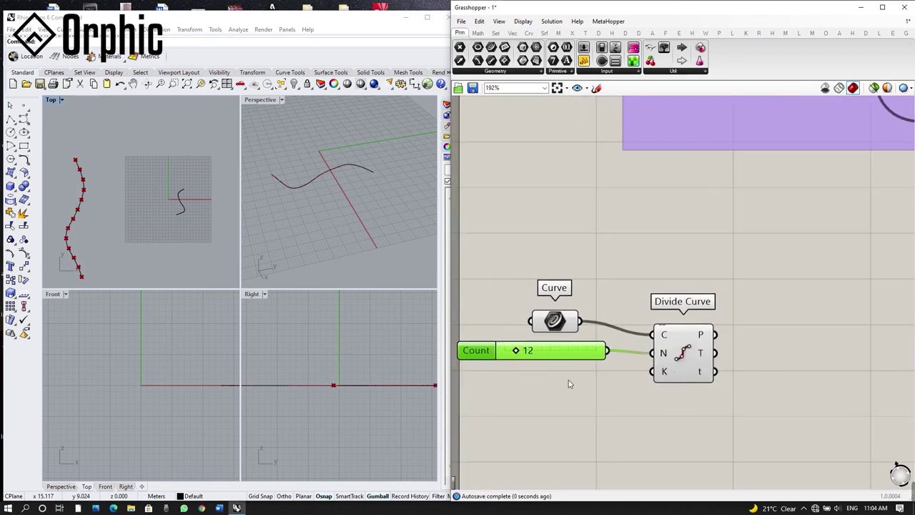
drag(527, 353, 522, 360)
Turn on the preview of the Pipe component in the first group and view its arch in the Perspective view
scroll(637, 336, down, 6)
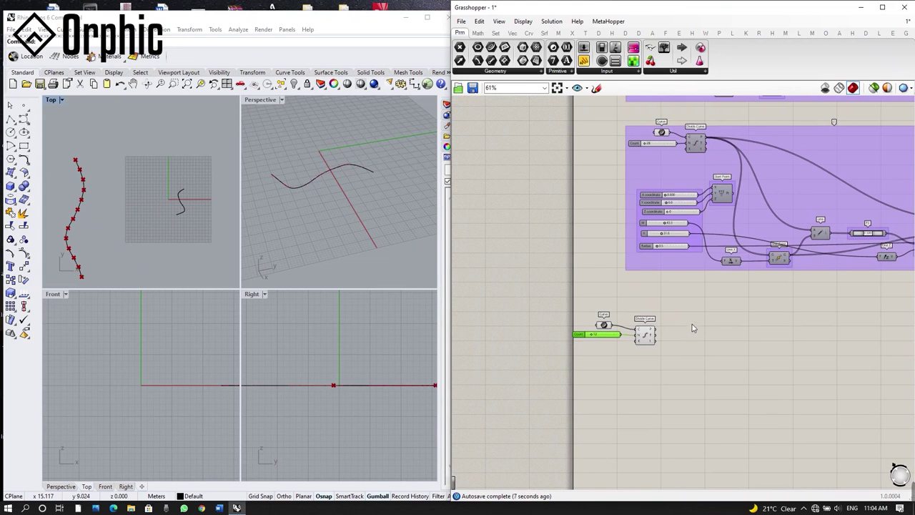
scroll(695, 334, down, 3)
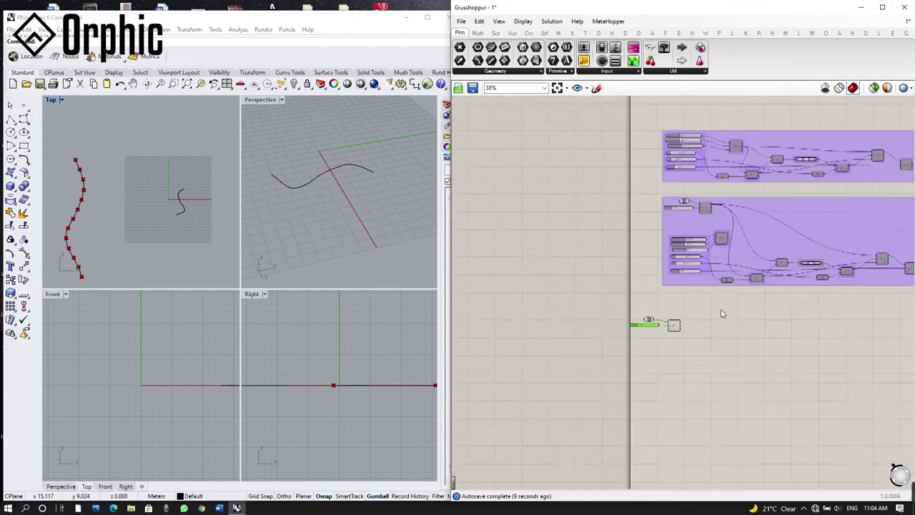
scroll(728, 184, up, 4)
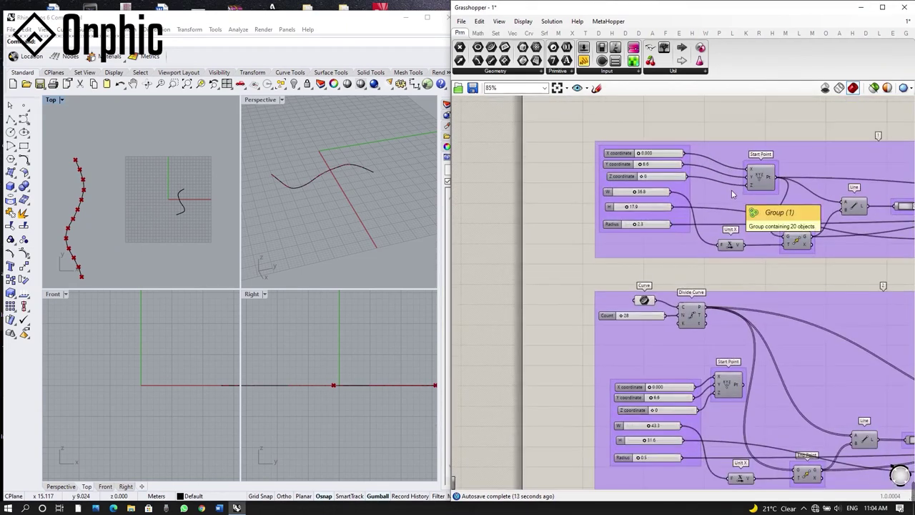
scroll(732, 189, down, 5)
scroll(730, 243, up, 3)
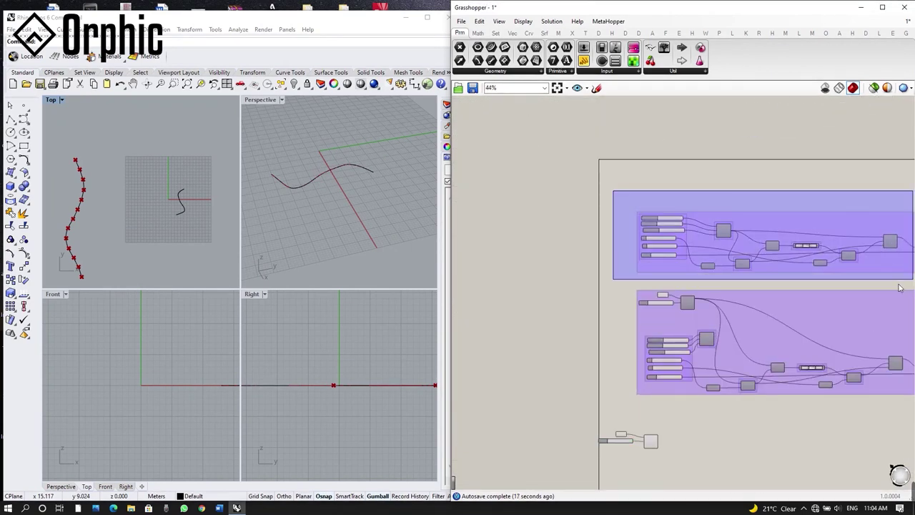
right_drag(900, 287, 829, 198)
click(854, 166)
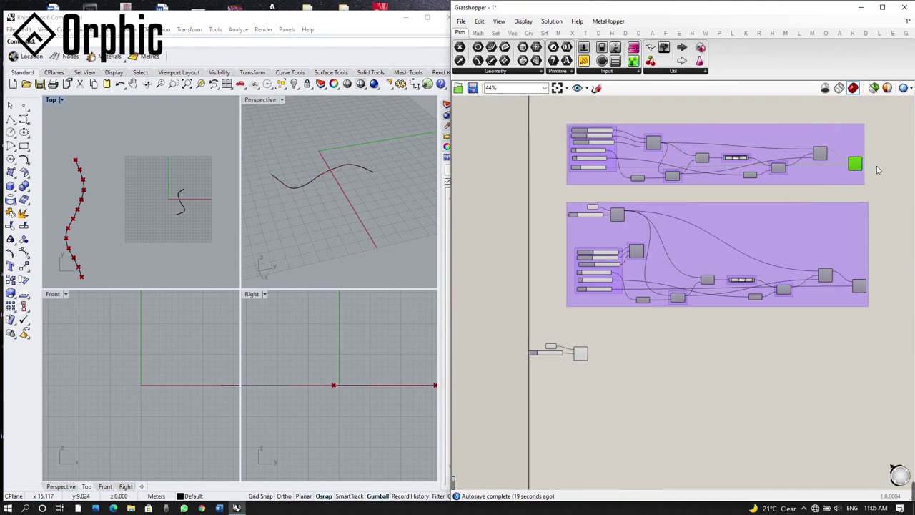
right_click(877, 170)
click(877, 172)
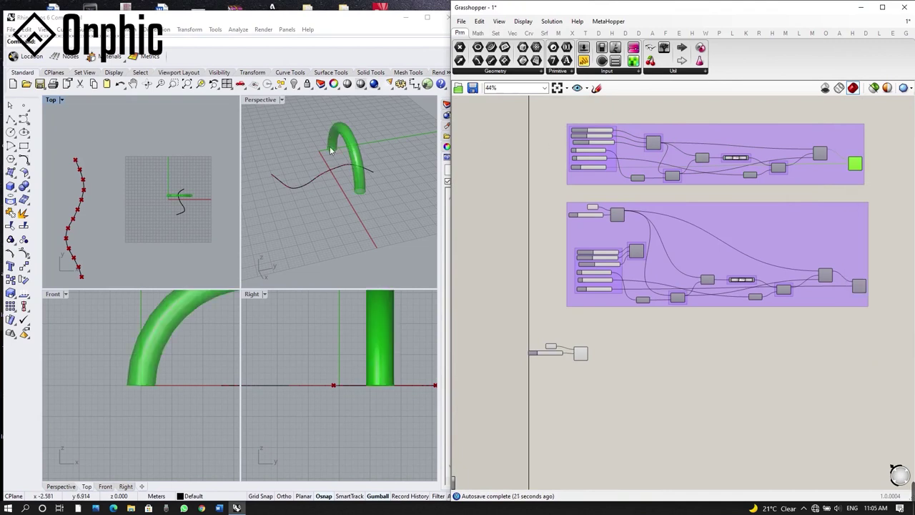
right_drag(333, 151, 405, 185)
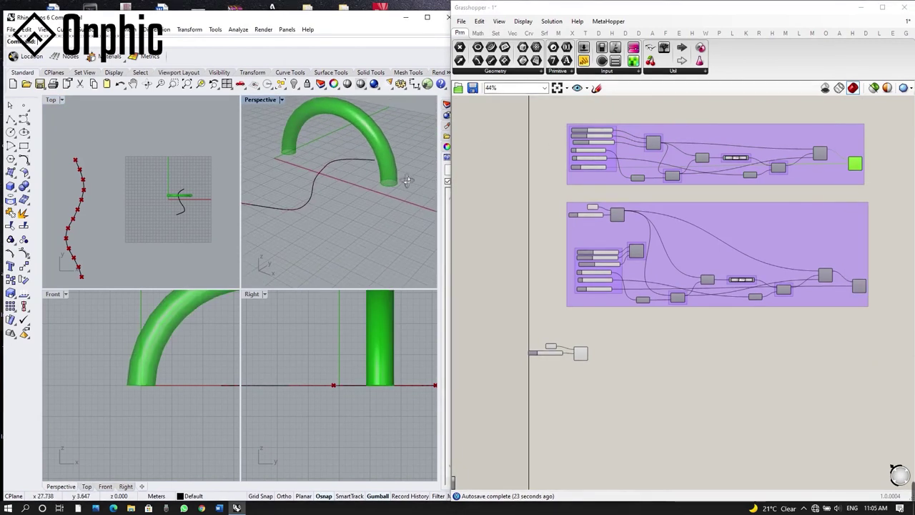
scroll(657, 141, up, 5)
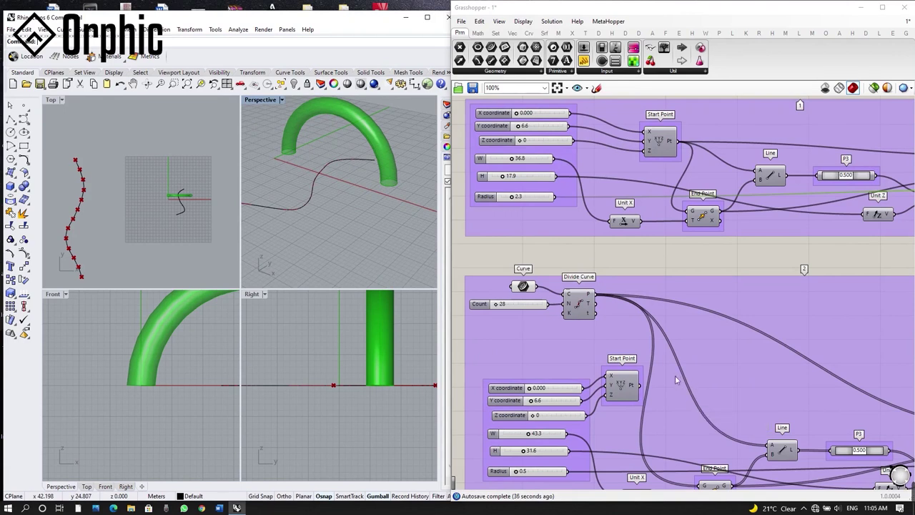
scroll(697, 215, down, 3)
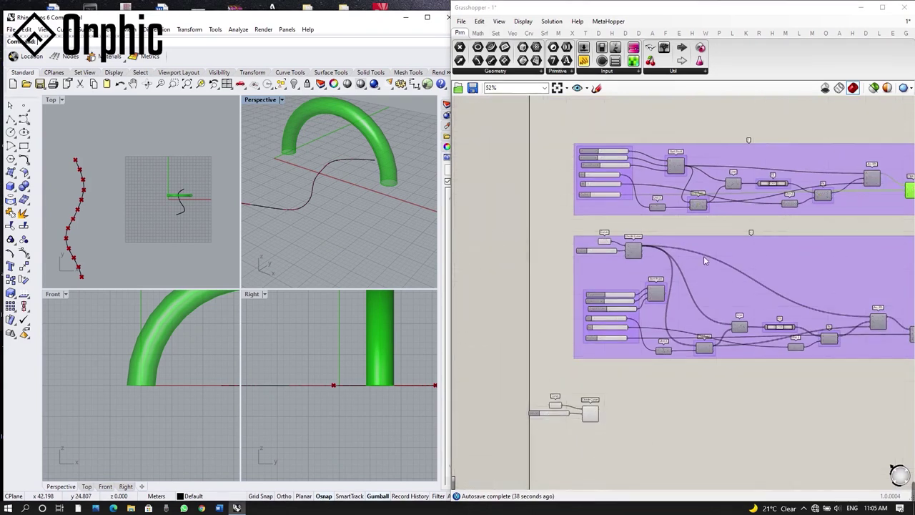
Move the first group's Start Point output wires to the new Divide Curve's P output and view the arches in the Perspective view
scroll(650, 373, up, 2)
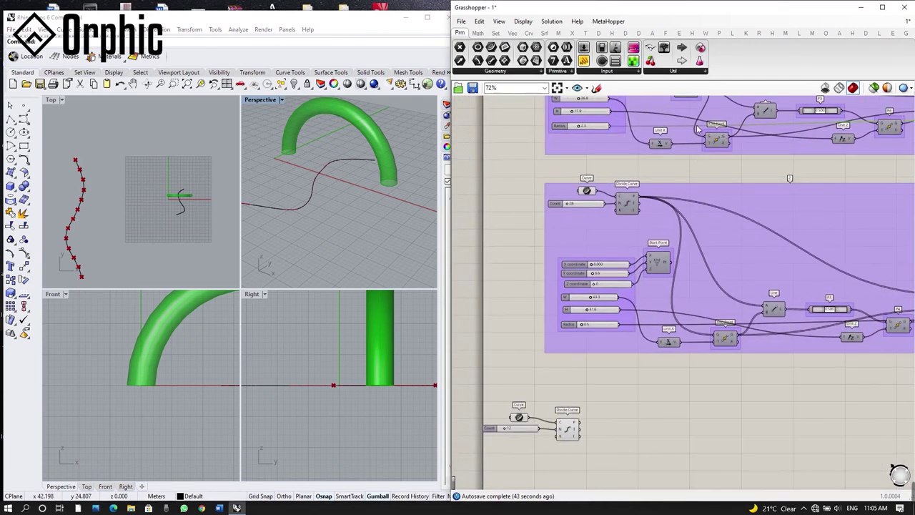
right_drag(698, 129, 708, 156)
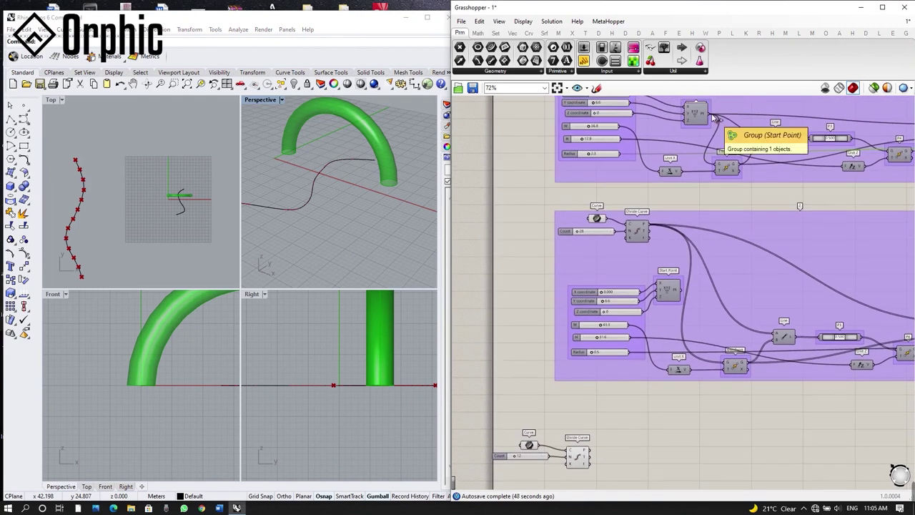
drag(714, 118, 599, 458)
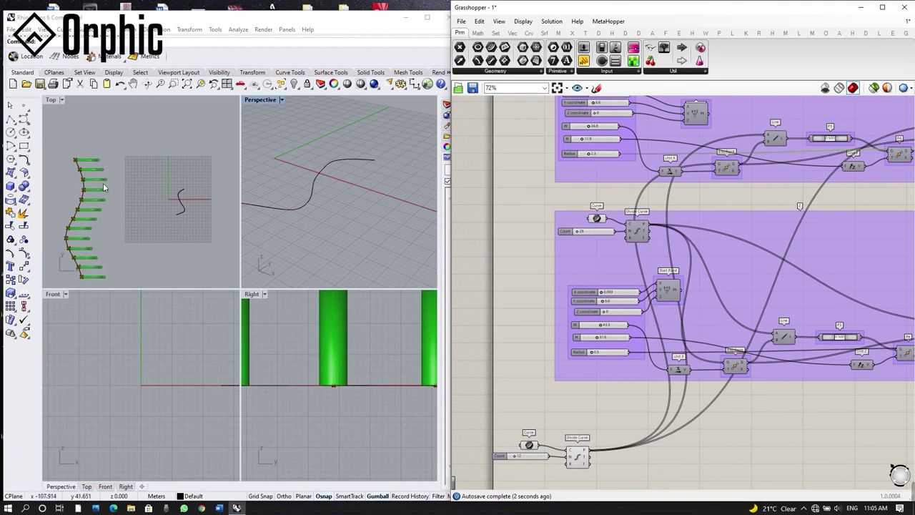
right_drag(95, 279, 97, 247)
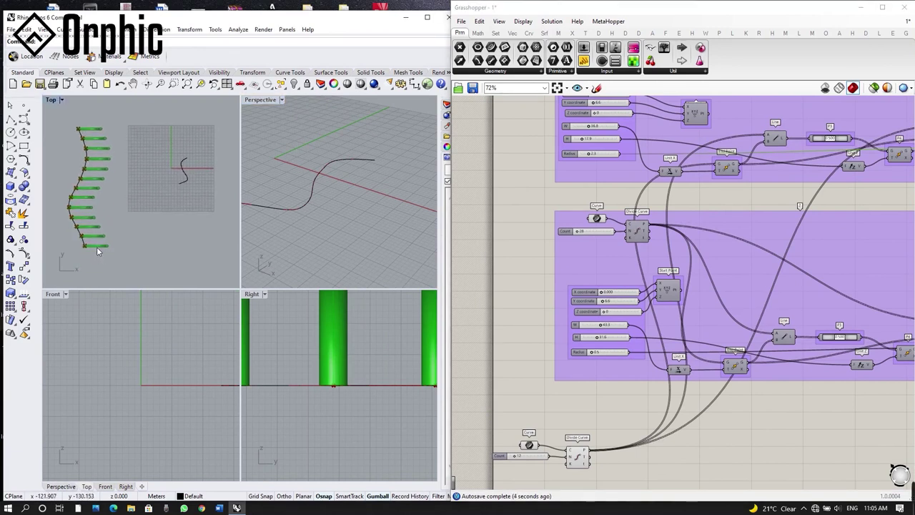
scroll(97, 247, up, 2)
scroll(335, 237, down, 3)
right_drag(335, 237, 343, 209)
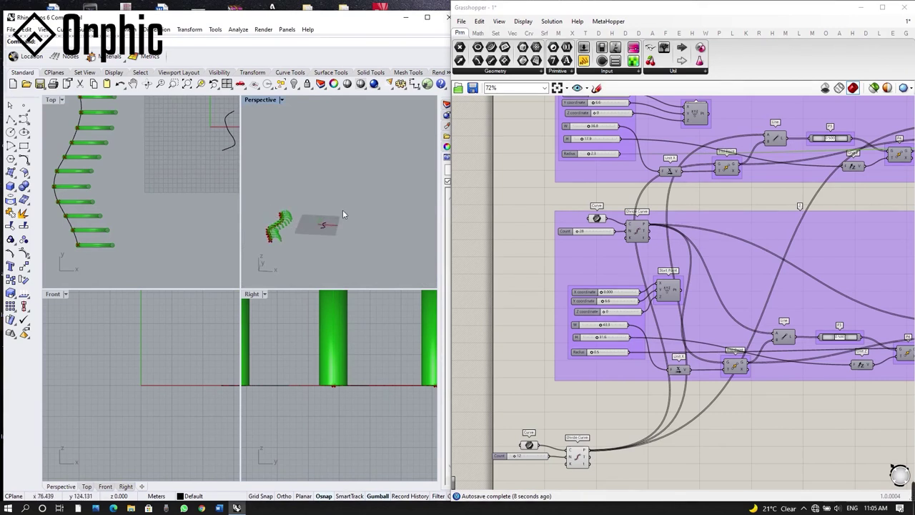
scroll(282, 231, up, 3)
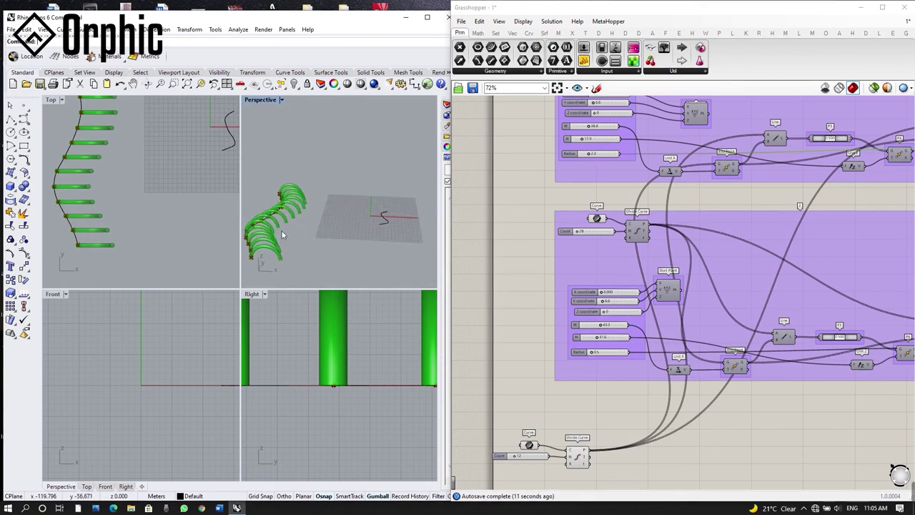
scroll(282, 231, up, 2)
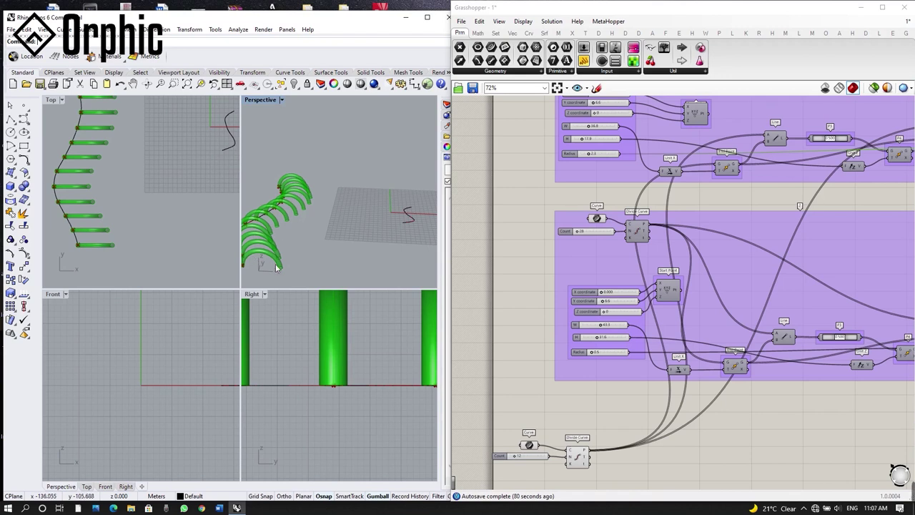
Add a Panel beside the second group's Divide Curve, connect it to the P output and enlarge it to fit full coordinates
click(584, 60)
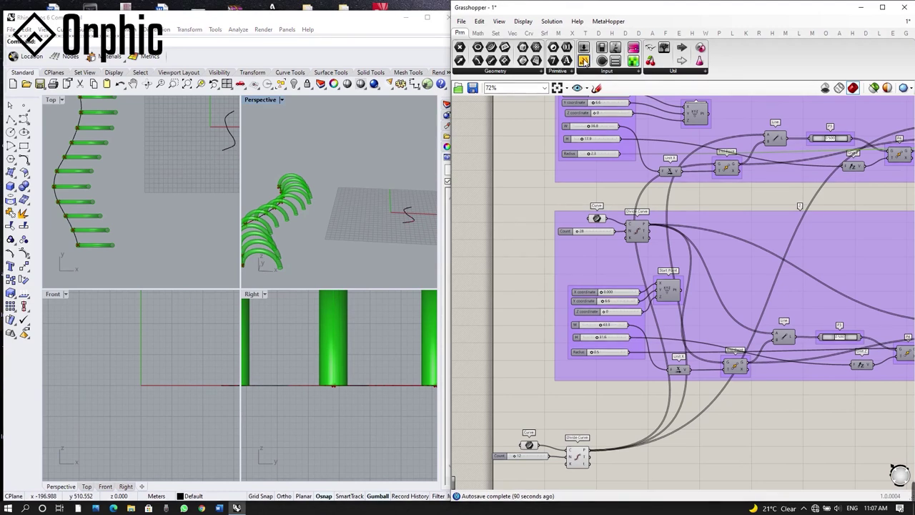
drag(584, 61, 690, 216)
scroll(666, 231, up, 4)
scroll(666, 231, up, 2)
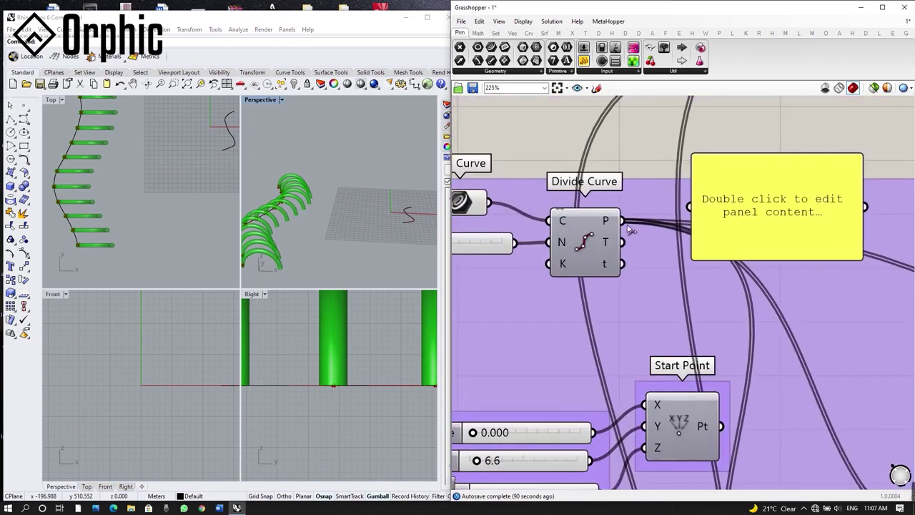
drag(623, 220, 689, 208)
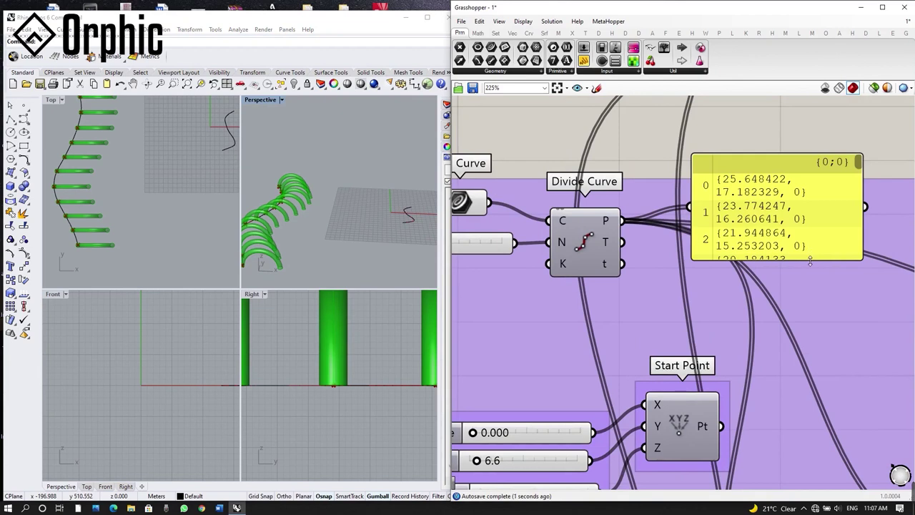
drag(810, 262, 809, 345)
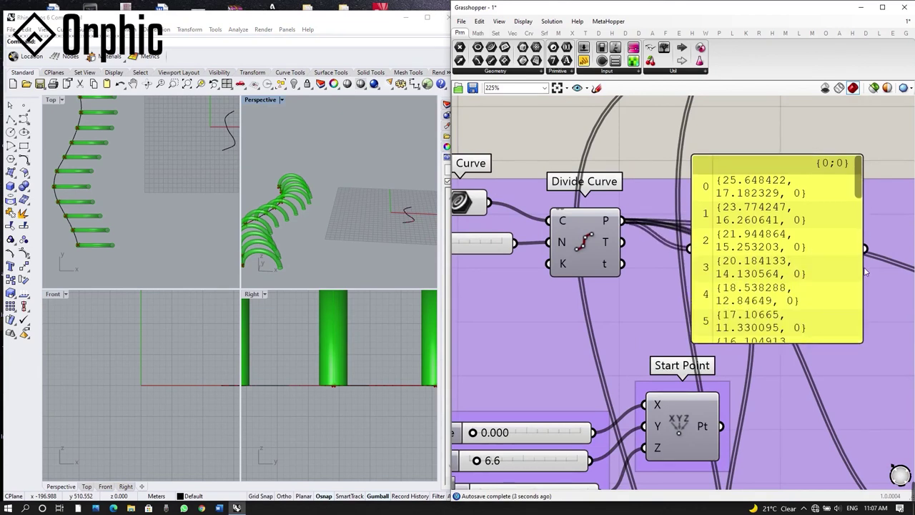
drag(865, 269, 914, 271)
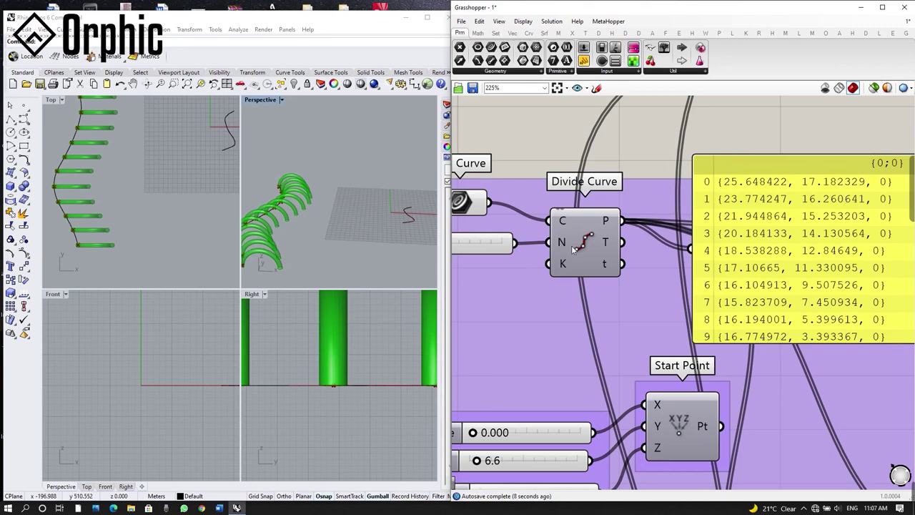
Examine the list of division points from start to end in the panel
mouse_move(607, 223)
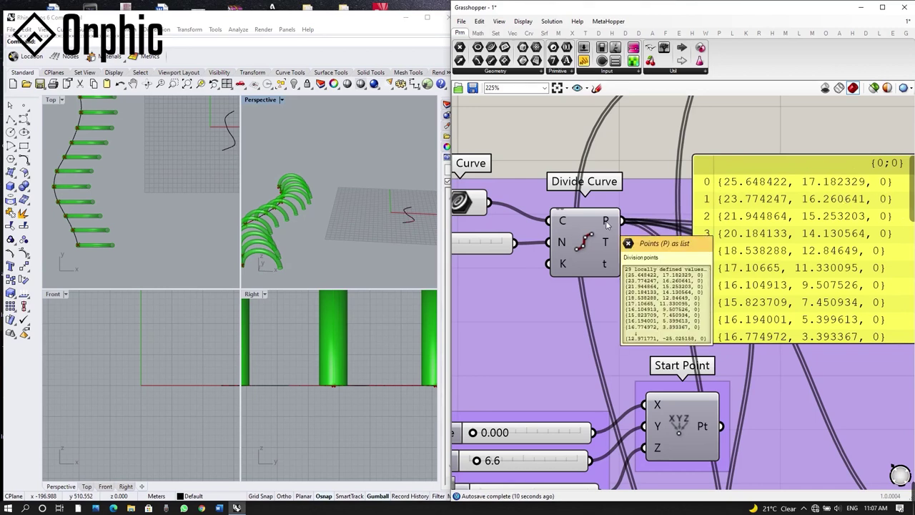
scroll(755, 251, down, 2)
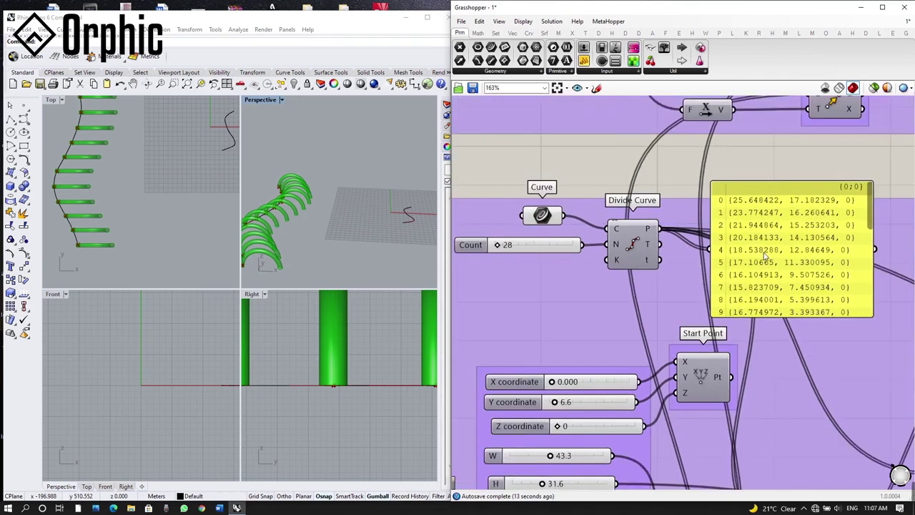
drag(870, 211, 867, 308)
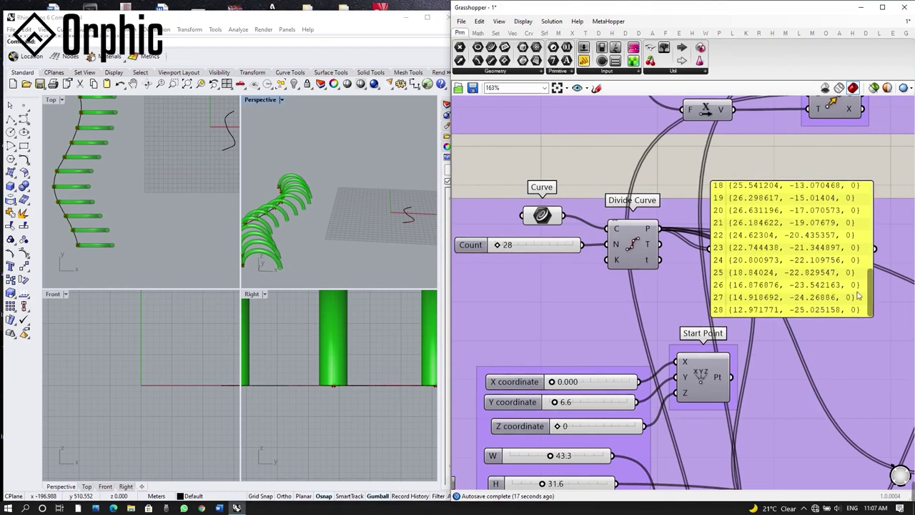
drag(871, 304, 879, 203)
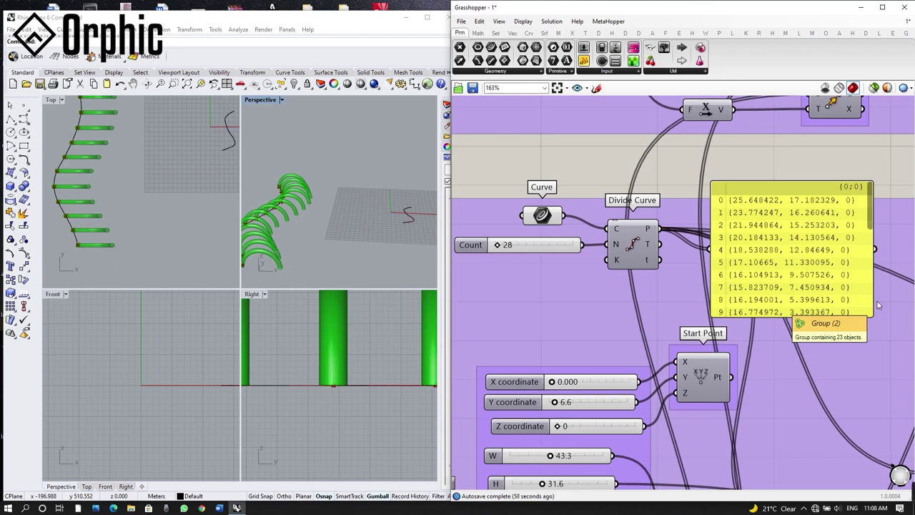
Undo adding the connected panel and moving the Start Point wires to the new Divide Curve
scroll(879, 305, down, 3)
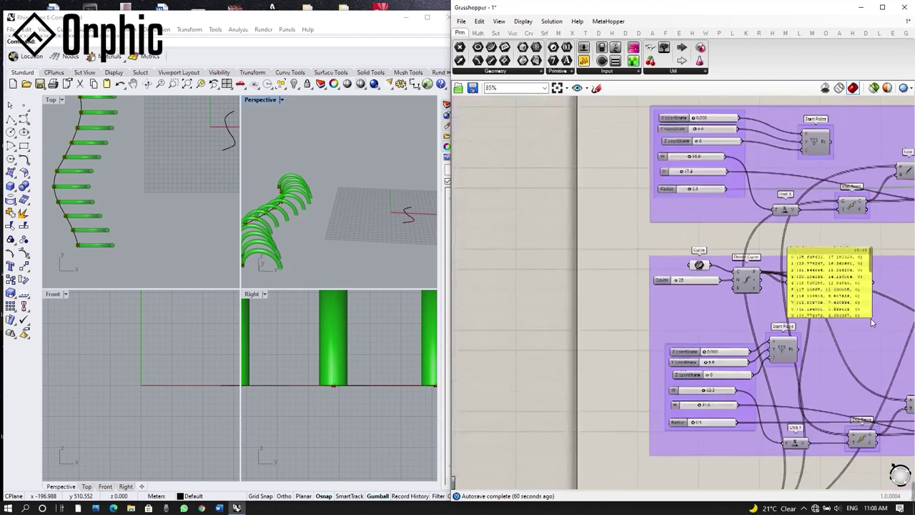
scroll(879, 305, up, 3)
scroll(739, 282, down, 5)
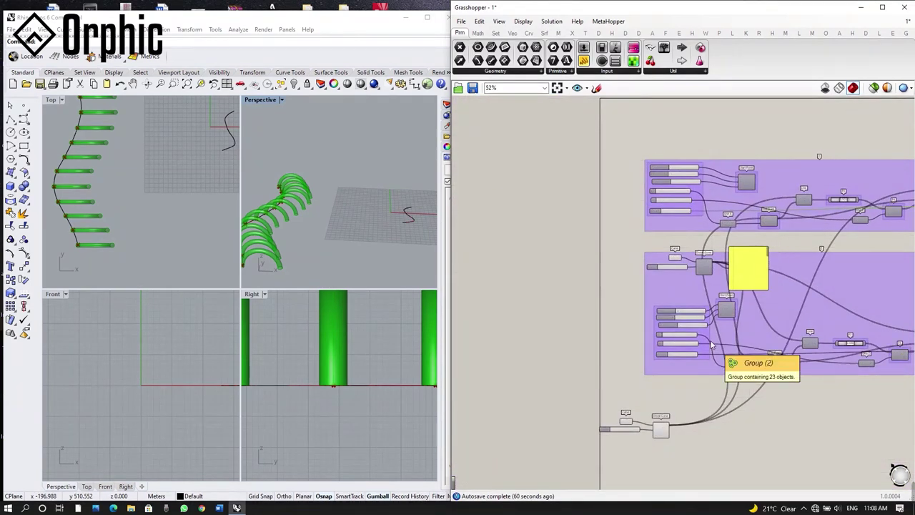
key(ctrl+z)
key(ctrl+z)
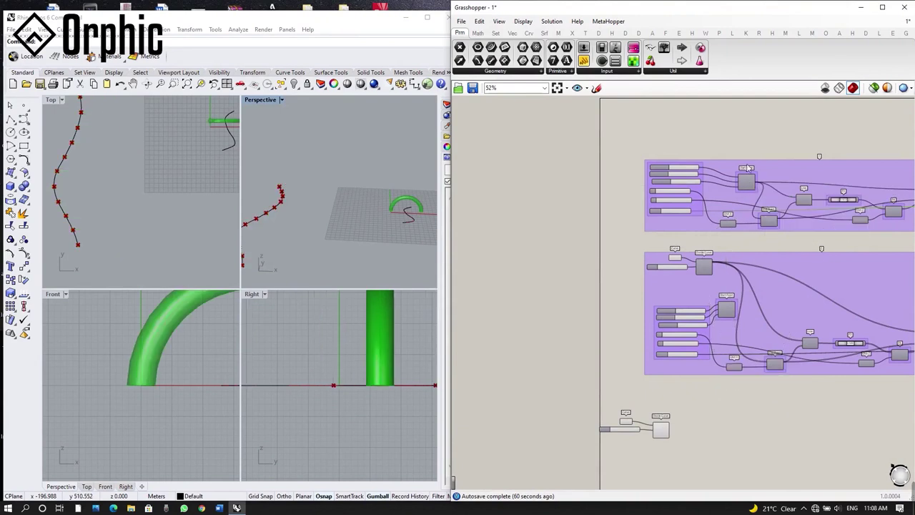
Move the first group's Start Point output wires to the P output of the second group's Divide Curve and set its Count to 9
scroll(761, 184, up, 5)
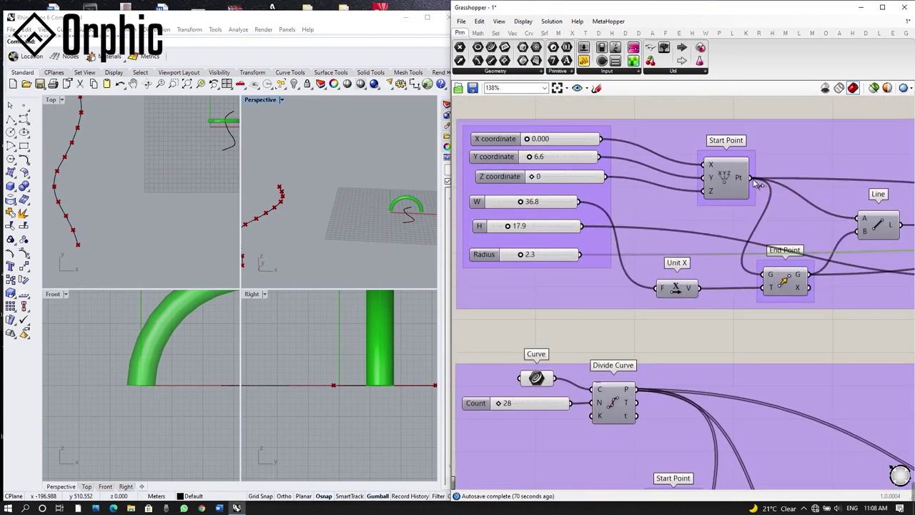
ctrl+shift+drag(753, 179, 642, 392)
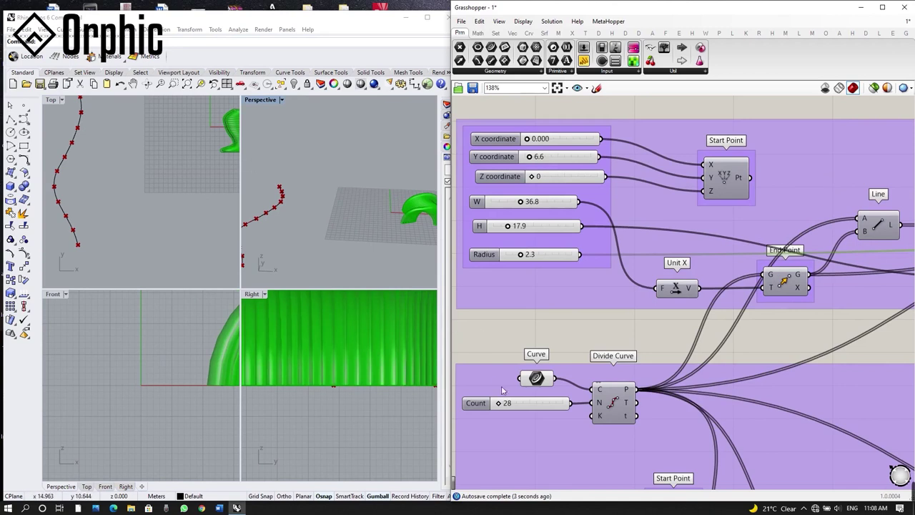
scroll(502, 406, up, 3)
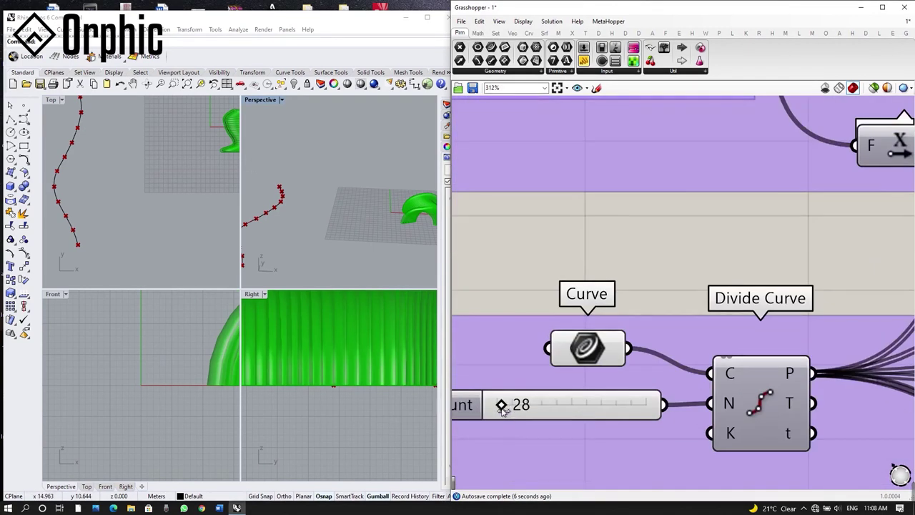
mouse_move(503, 406)
mouse_down()
mouse_move(495, 406)
mouse_move(506, 405)
mouse_up()
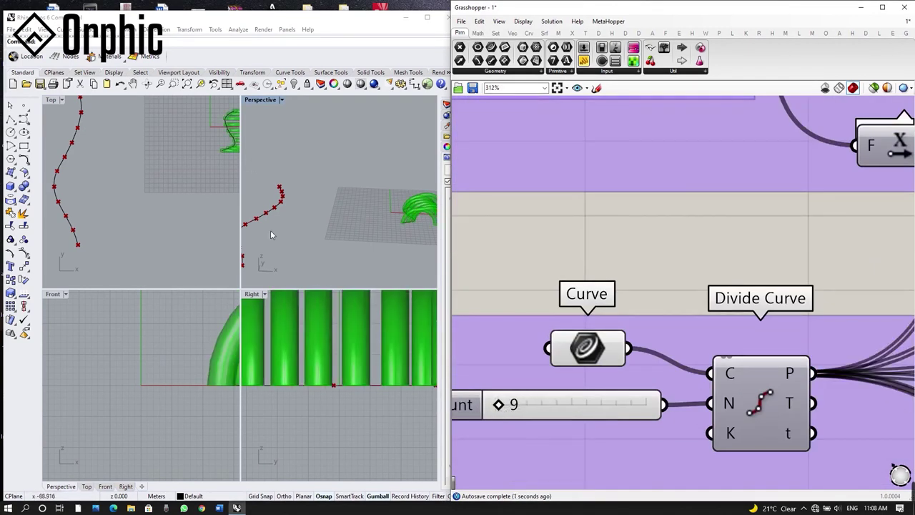
click(240, 136)
scroll(240, 136, down, 2)
mouse_move(356, 245)
right_down()
mouse_move(316, 255)
mouse_move(291, 238)
mouse_move(367, 227)
mouse_move(372, 238)
right_up()
scroll(623, 291, down, 5)
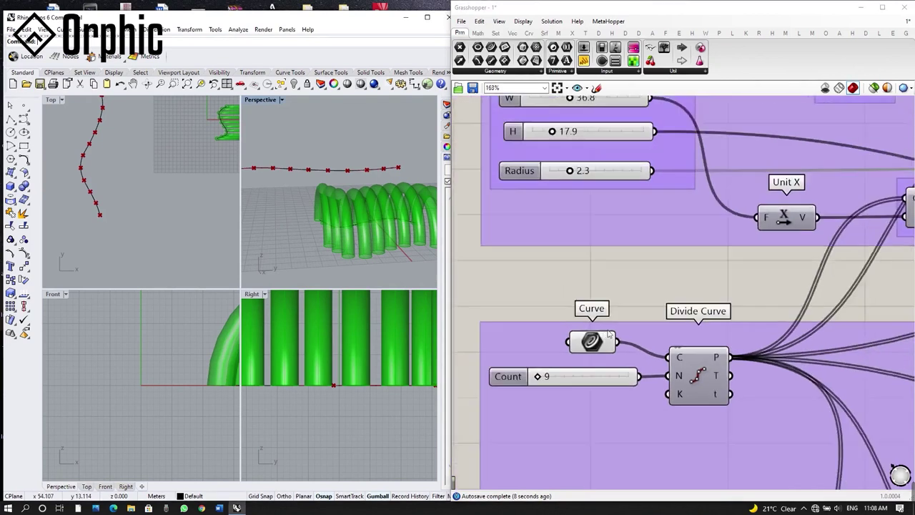
Set the first group's W to 77.1 and H to 24.4 and view the changed arches in the Perspective view
scroll(624, 291, up, 3)
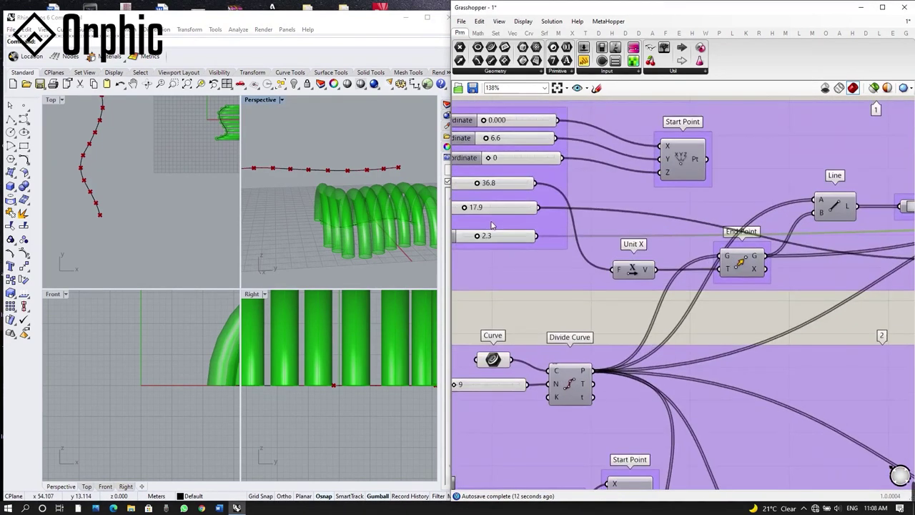
drag(535, 232, 587, 213)
mouse_move(372, 231)
right_down()
mouse_move(361, 234)
mouse_move(380, 236)
right_up()
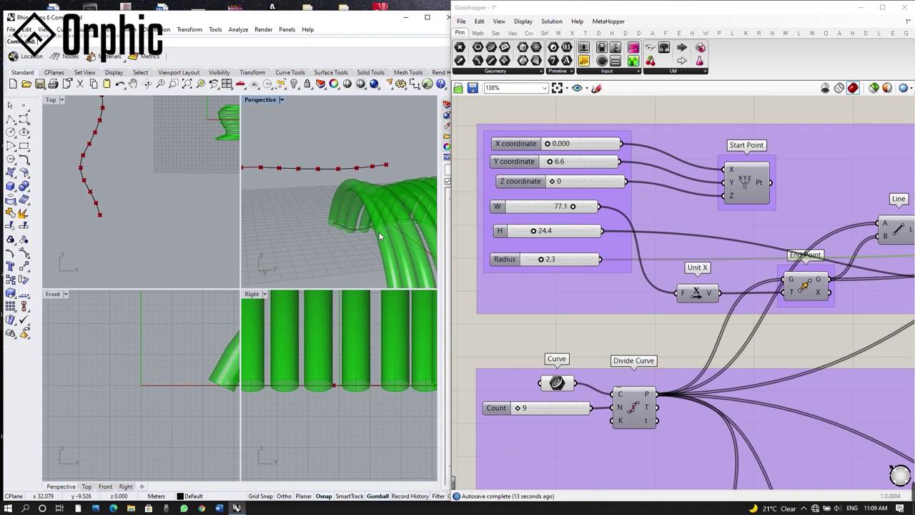
scroll(386, 234, down, 2)
Draw an S-shaped control point curve with eight points in the Top view, on the side of the divided curve away from the grid
scroll(147, 182, down, 3)
scroll(127, 172, up, 3)
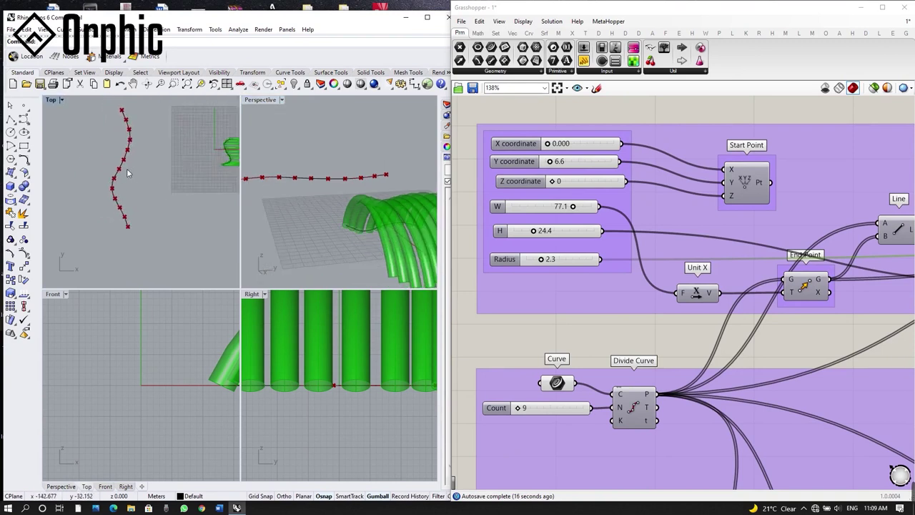
right_drag(128, 172, 178, 179)
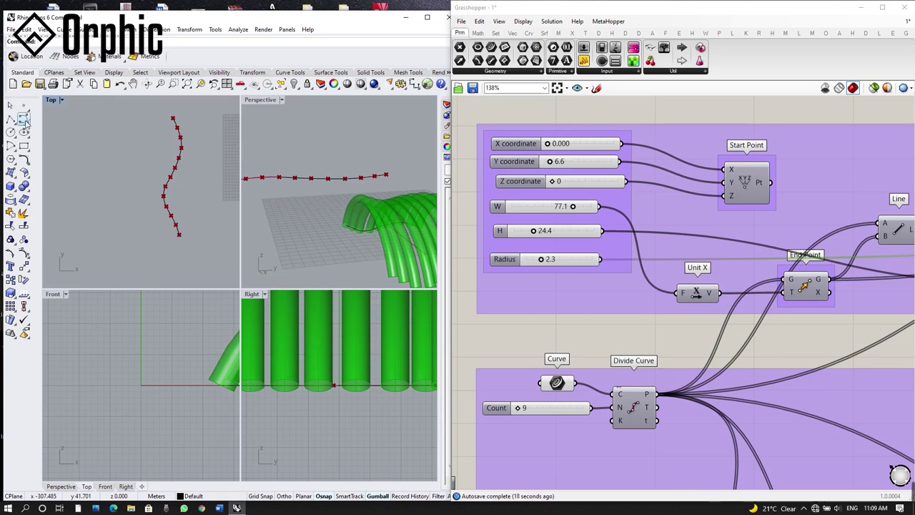
click(24, 119)
click(65, 126)
click(85, 143)
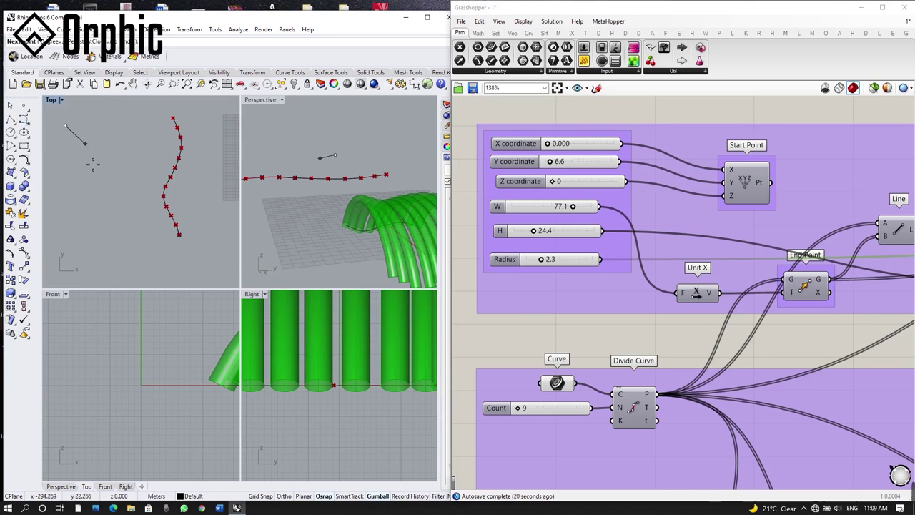
click(87, 164)
click(72, 178)
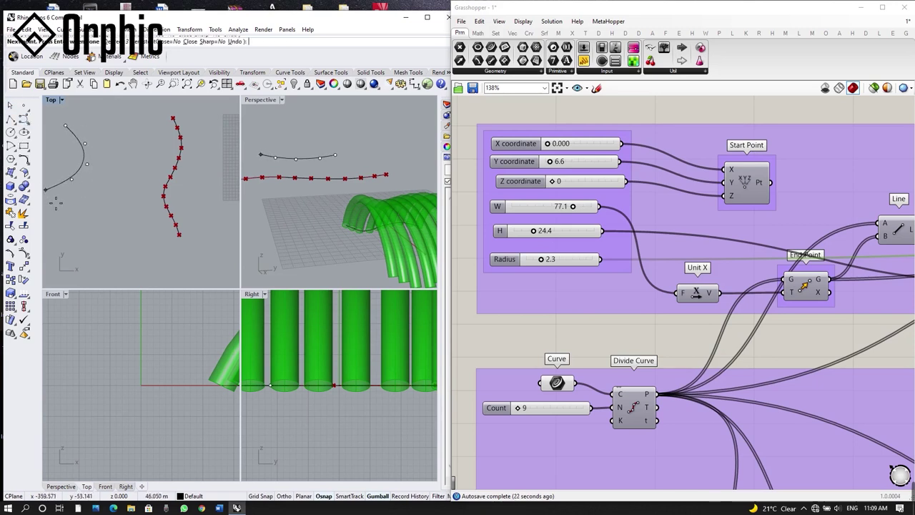
click(51, 200)
click(56, 220)
click(65, 237)
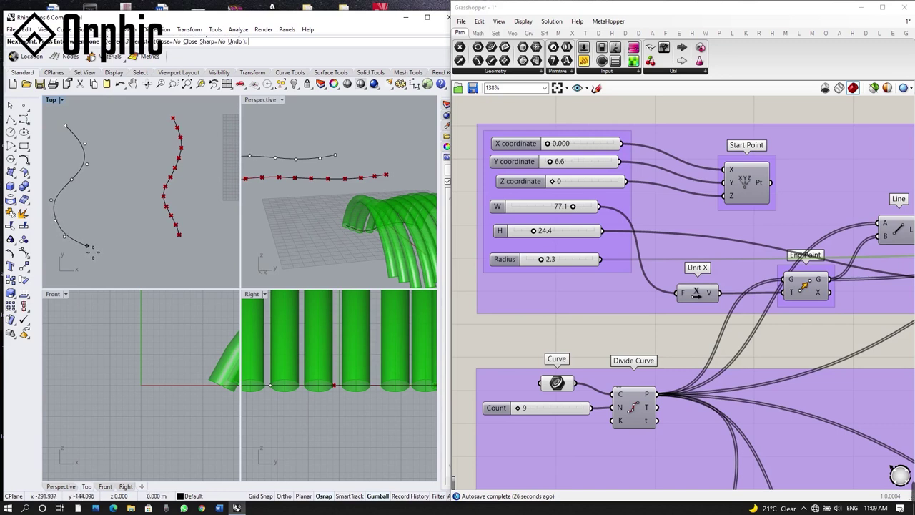
click(86, 245)
key(Return)
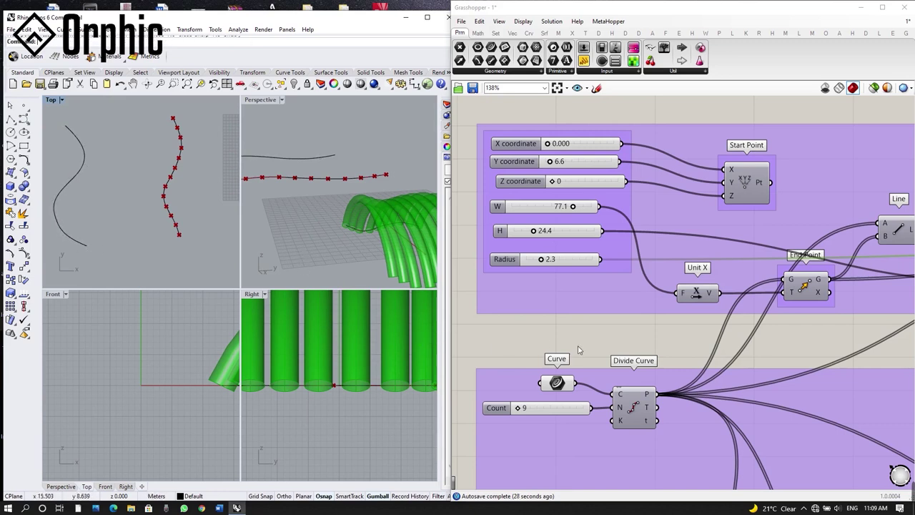
Add a Curve parameter between the two groups and reference the newly drawn S-shaped Rhino curve in it
double_click(503, 333)
text(curve)
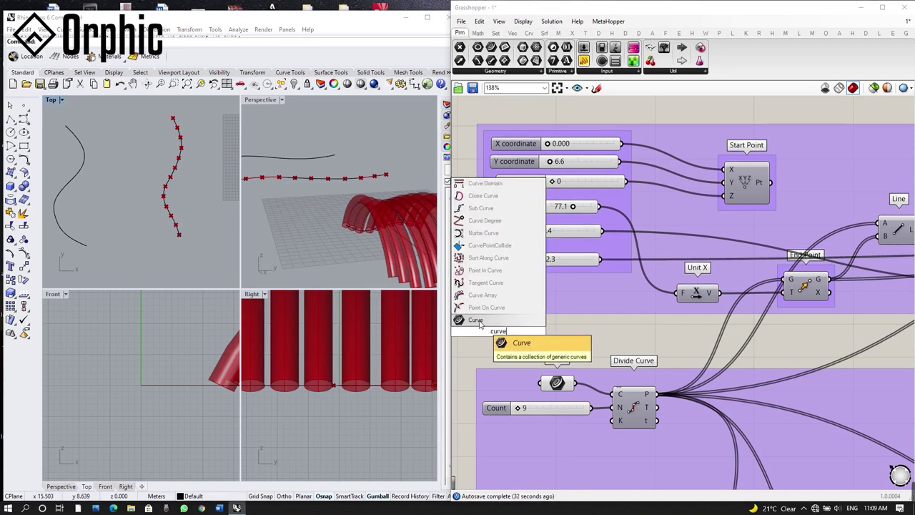
click(476, 320)
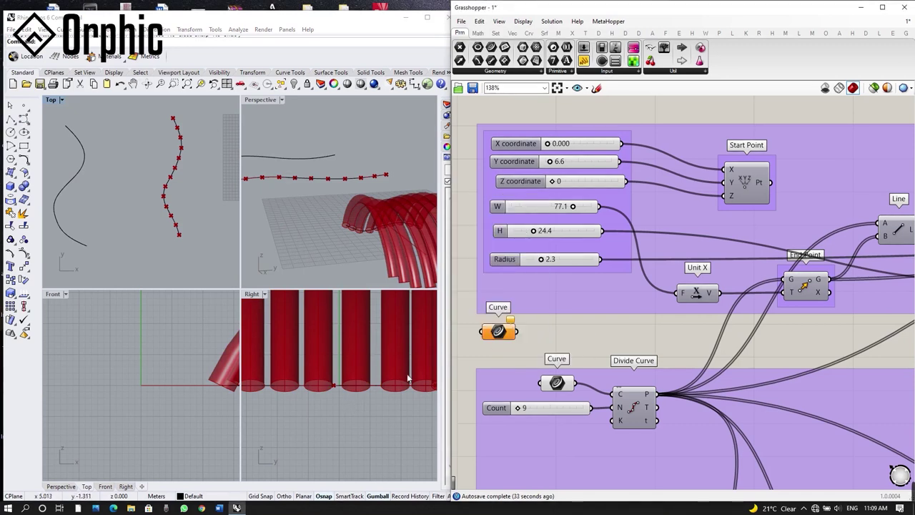
right_click(499, 333)
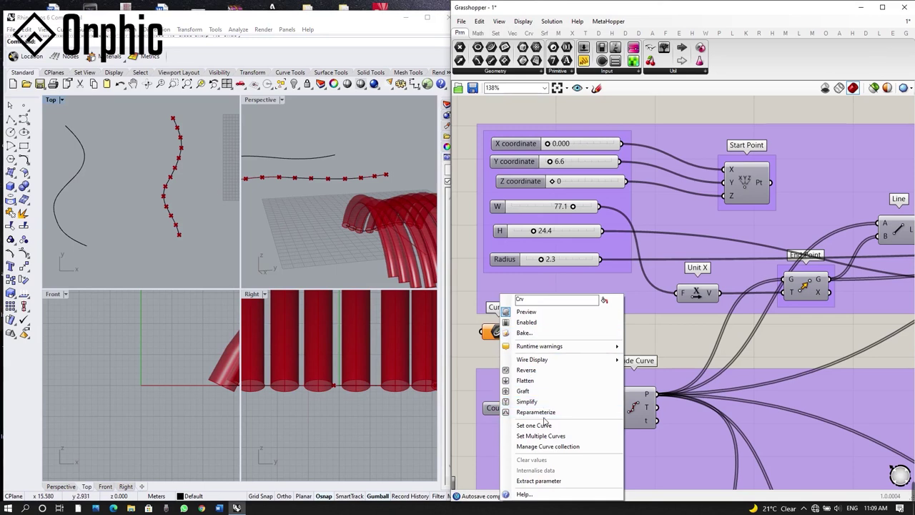
click(552, 425)
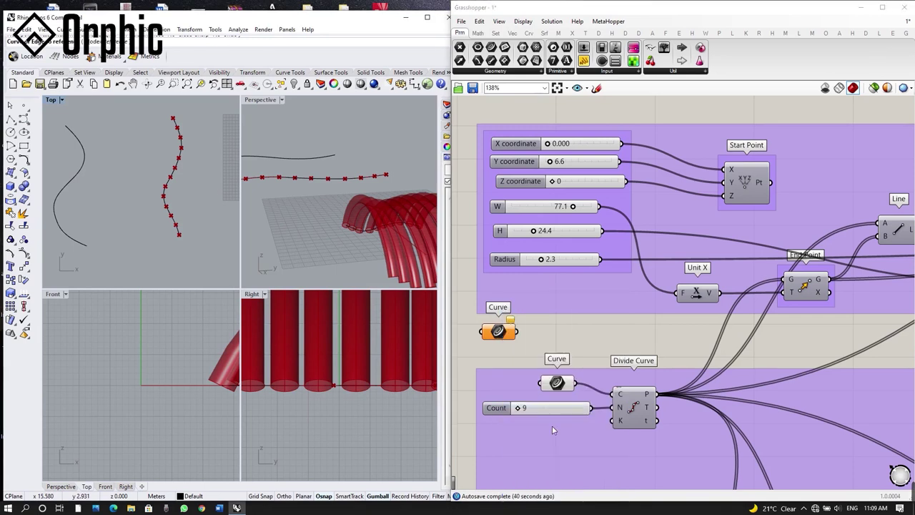
drag(107, 146, 61, 192)
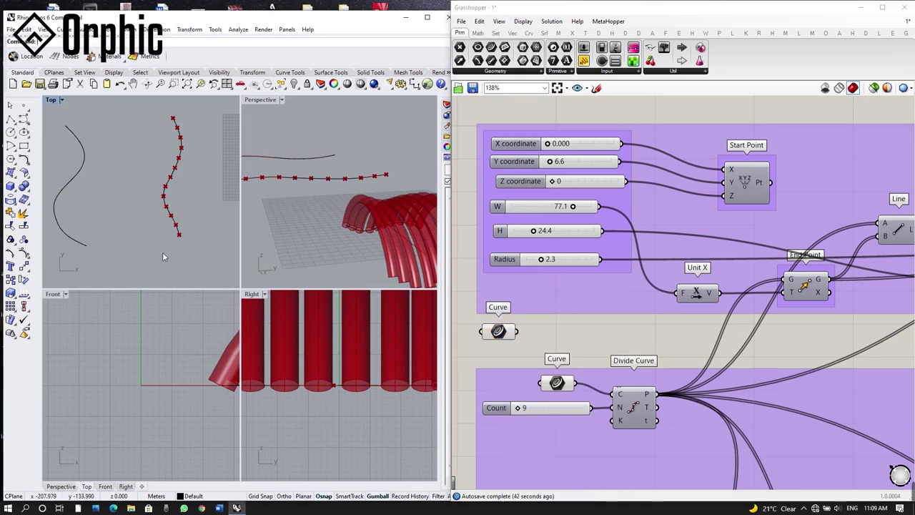
click(499, 334)
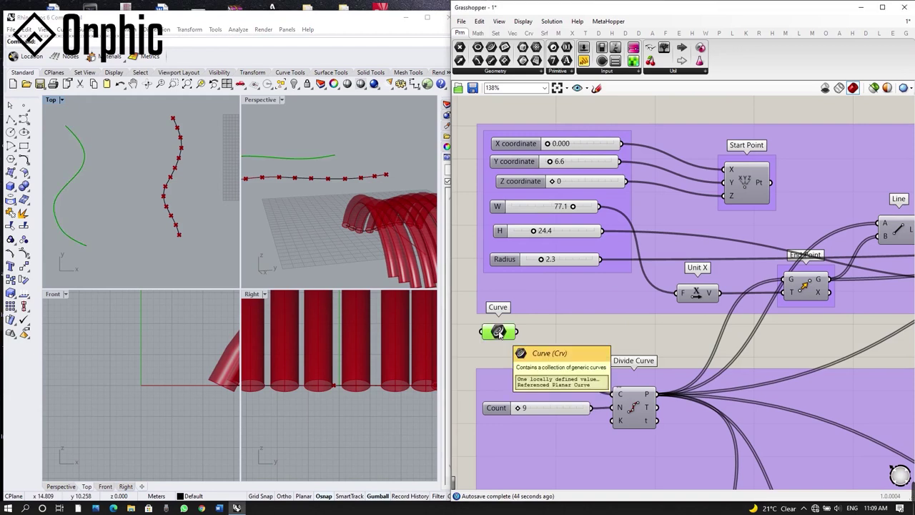
right_click(499, 334)
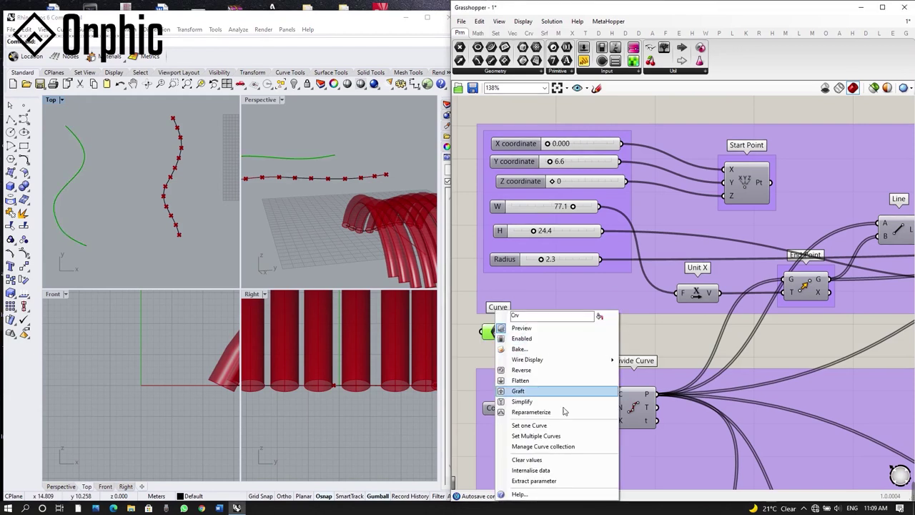
click(551, 424)
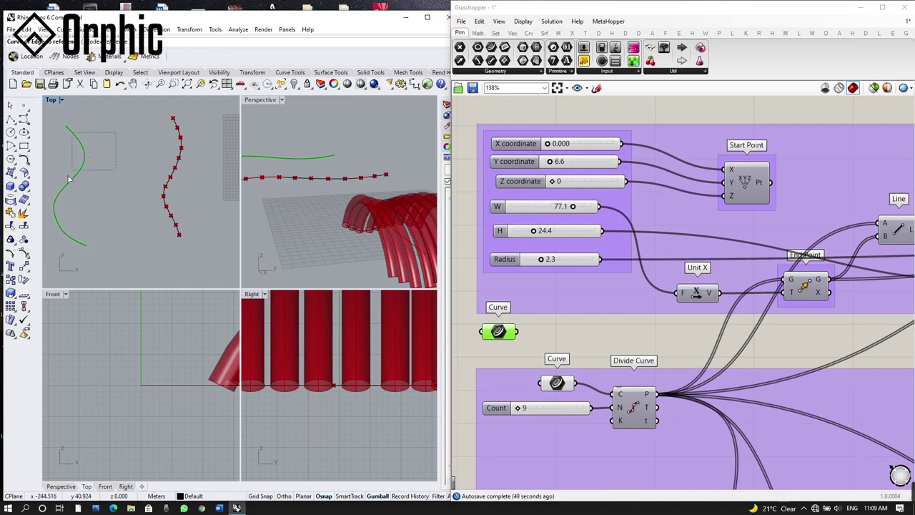
click(84, 153)
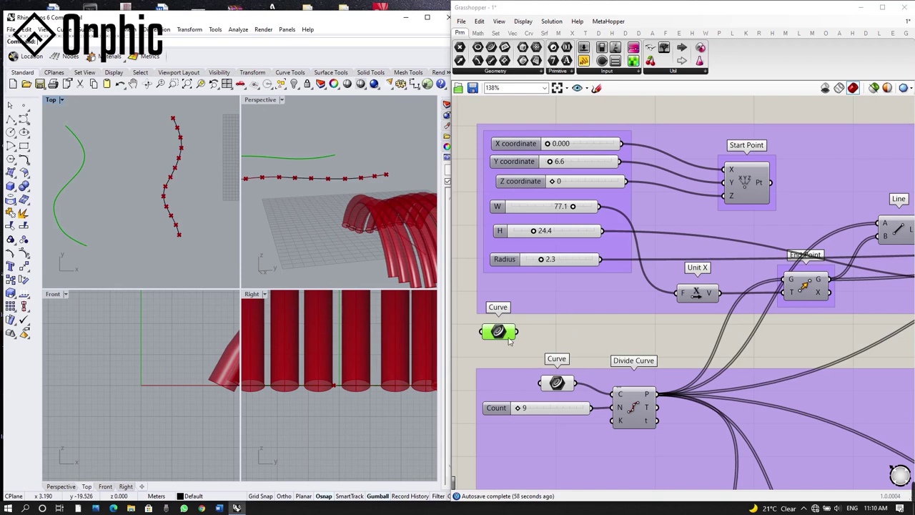
Add a Divide Curve component beside the new Curve parameter and connect the parameter to its C input
click(544, 339)
double_click(544, 338)
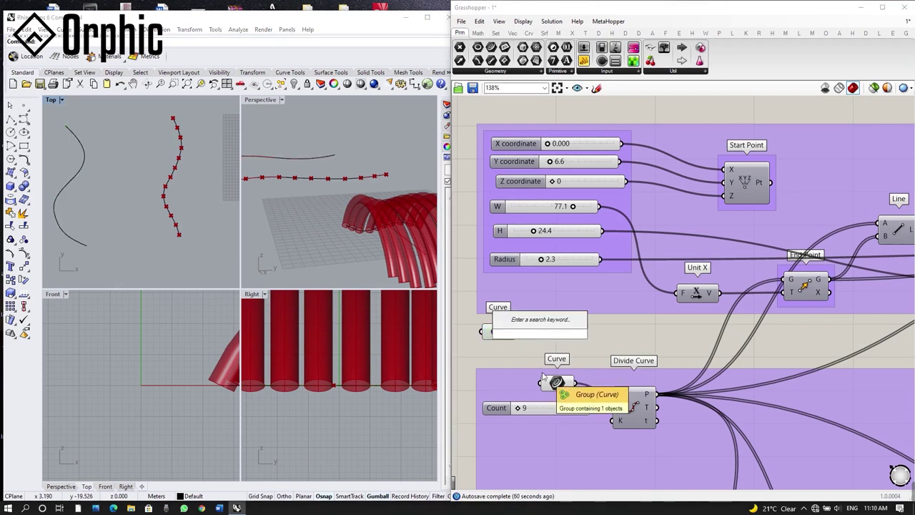
text(dive)
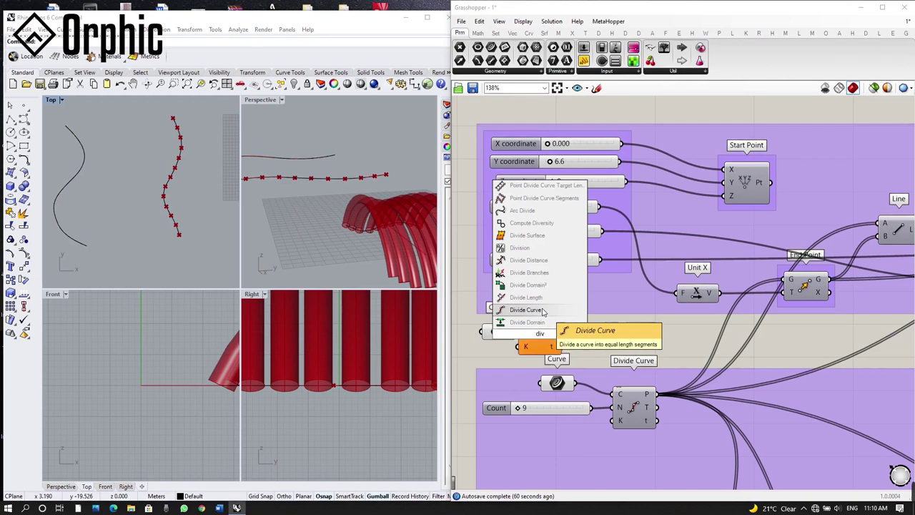
click(542, 311)
drag(517, 331, 542, 333)
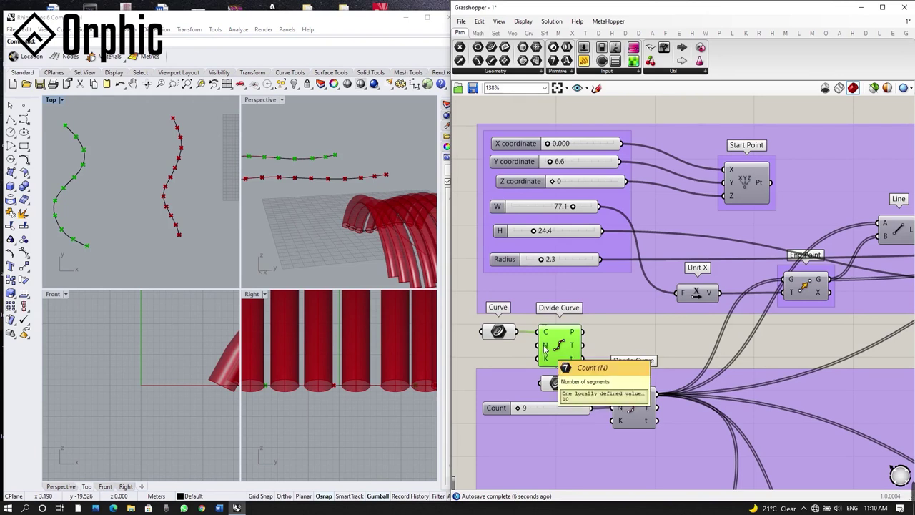
Add a number slider set to 15 and connect it to the N input of the new Divide Curve
double_click(523, 348)
text(15)
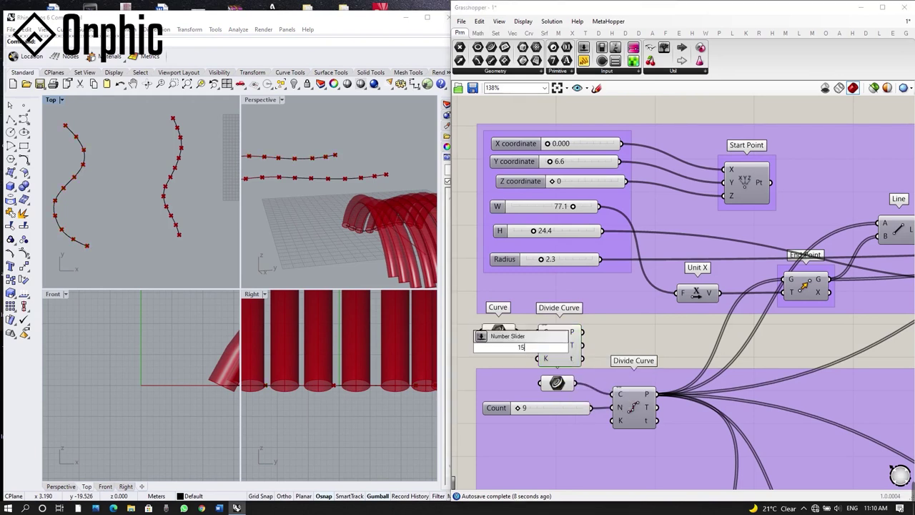
key(Return)
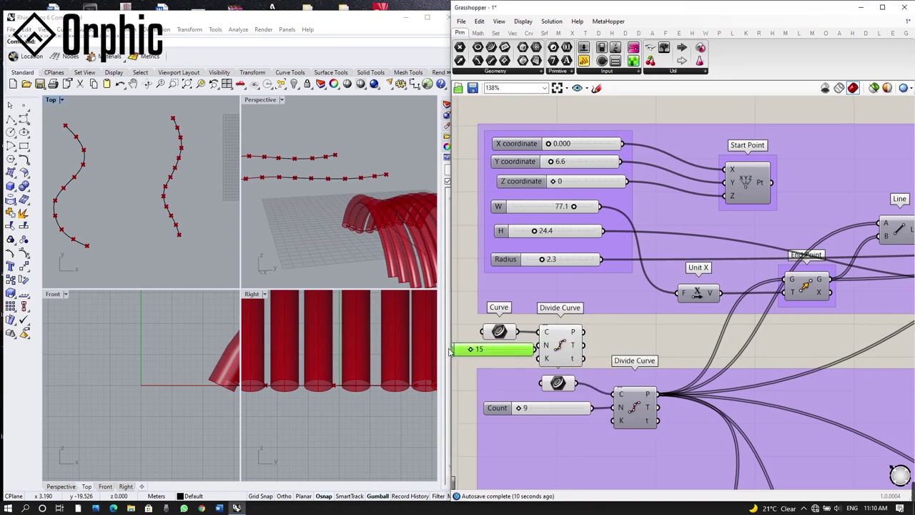
mouse_move(549, 352)
mouse_down()
mouse_move(533, 356)
mouse_move(565, 347)
mouse_up()
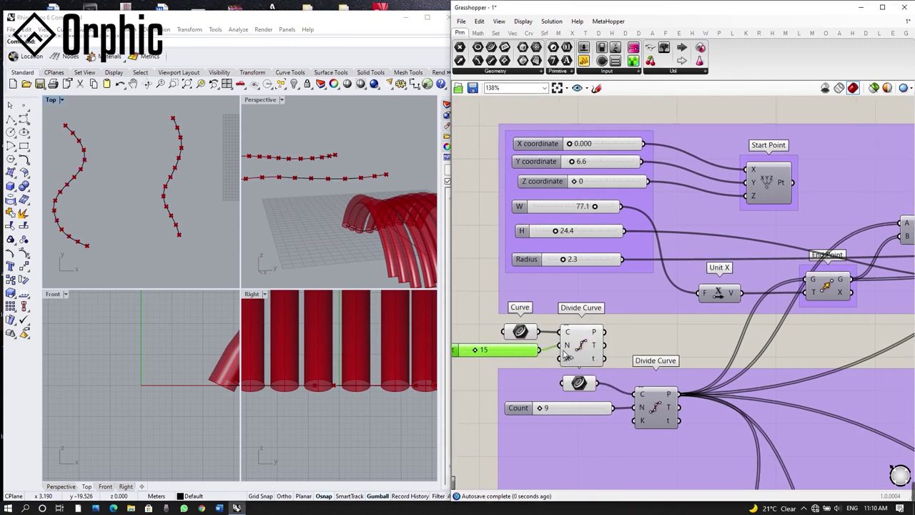
Turn on Draw Full Names and space the 15 slider and its Divide Curve apart
click(523, 21)
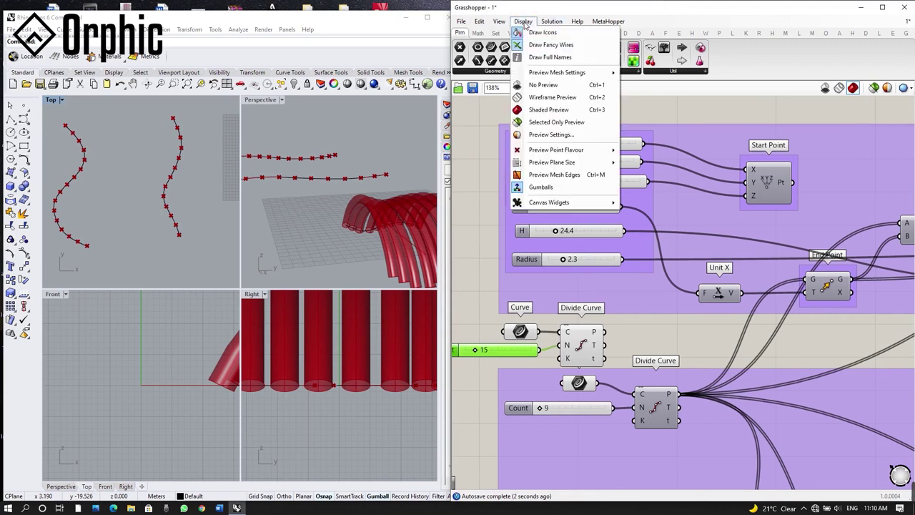
click(588, 58)
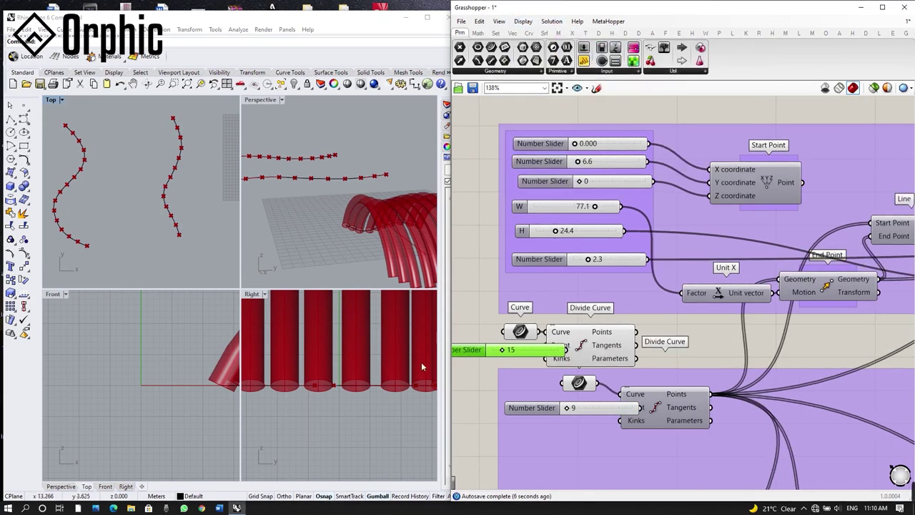
drag(470, 352, 453, 351)
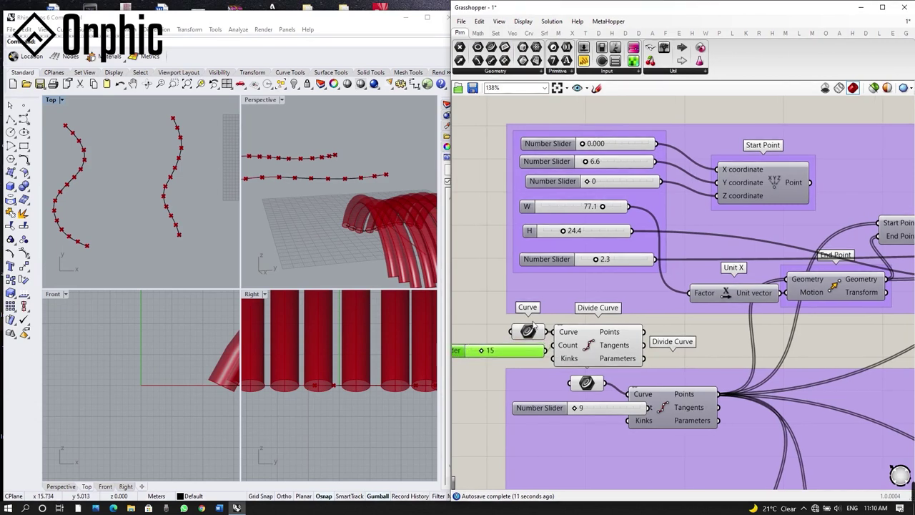
drag(575, 351, 582, 350)
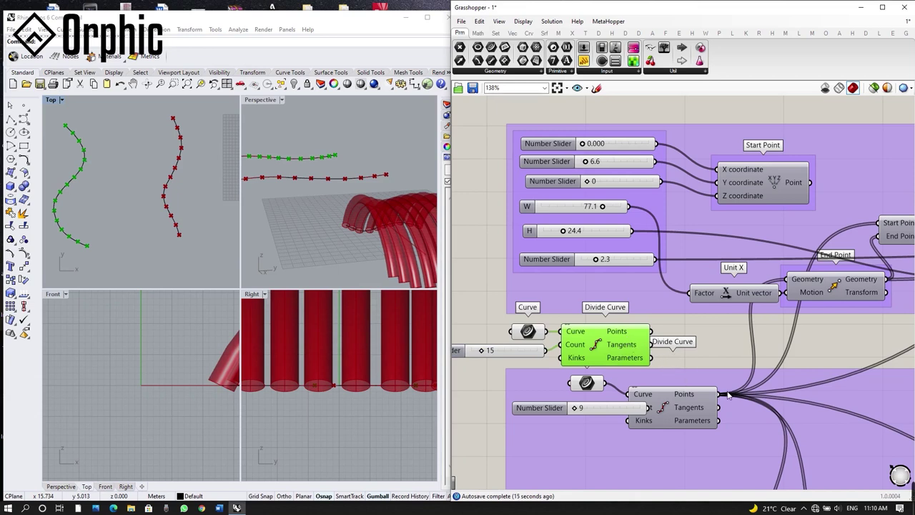
Move all Points output wires from the second group's Divide Curve to the new Divide Curve's Points output
ctrl+shift+drag(721, 395, 654, 332)
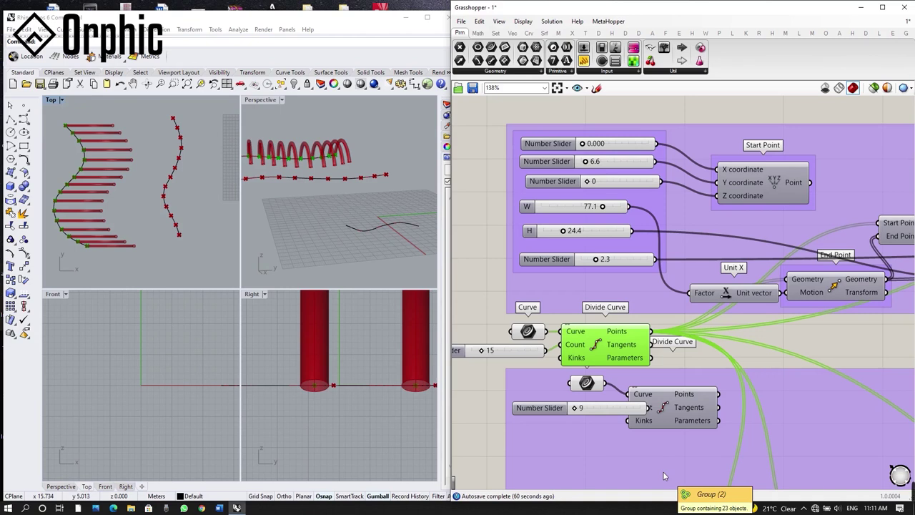
Look through the curve Analysis and Util components and search the canvas for "inter" and "intersec"
mouse_move(536, 33)
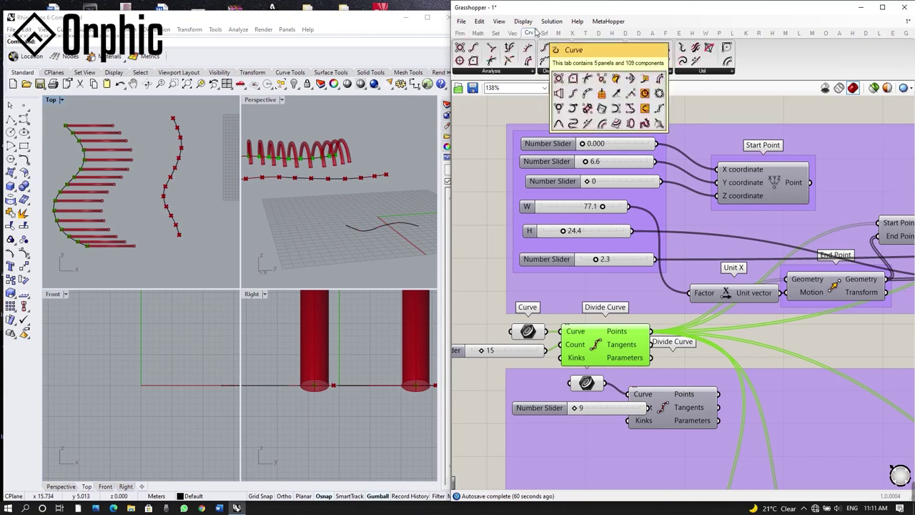
click(534, 33)
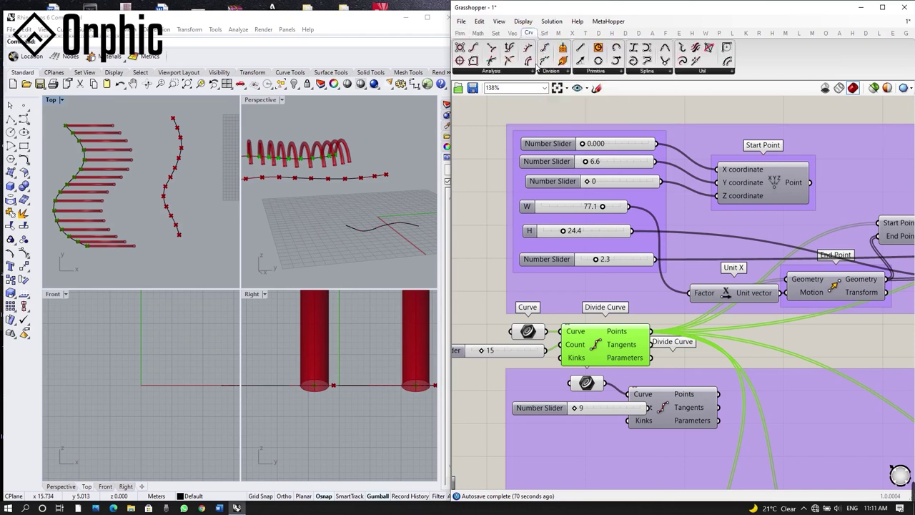
click(532, 71)
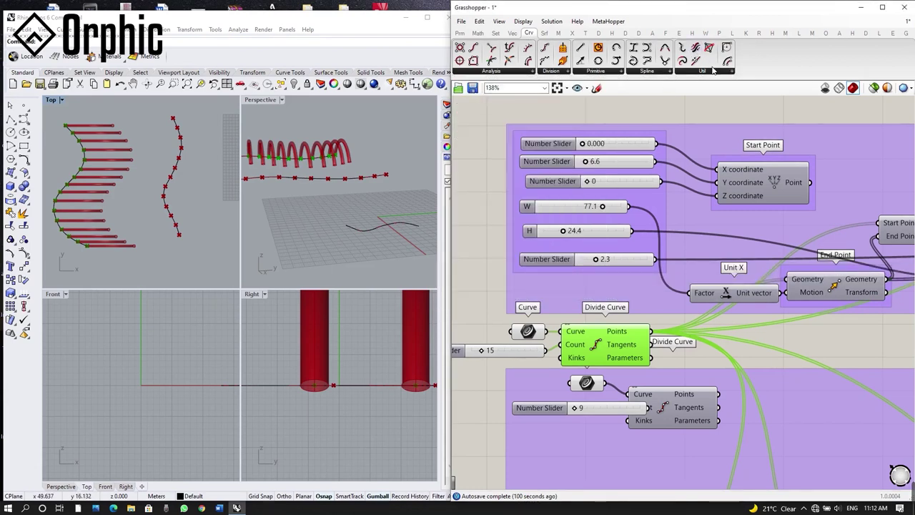
mouse_move(715, 70)
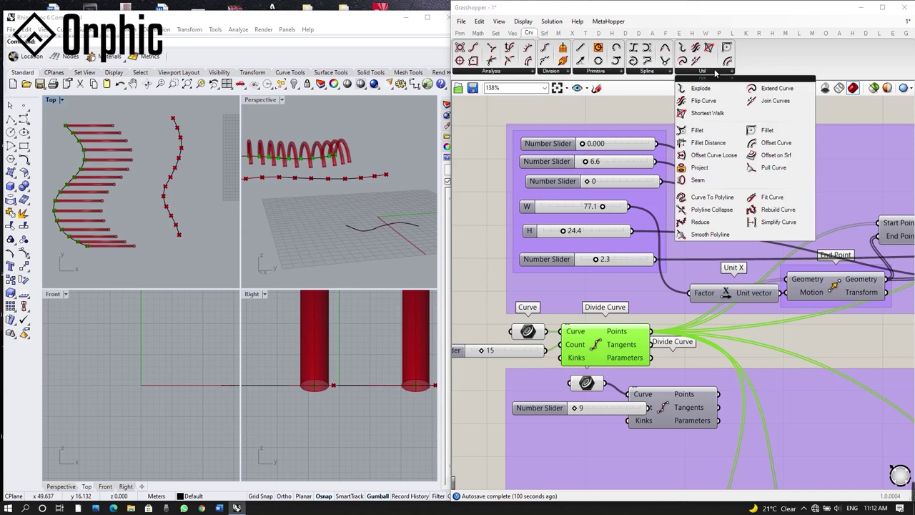
double_click(653, 100)
text(inter)
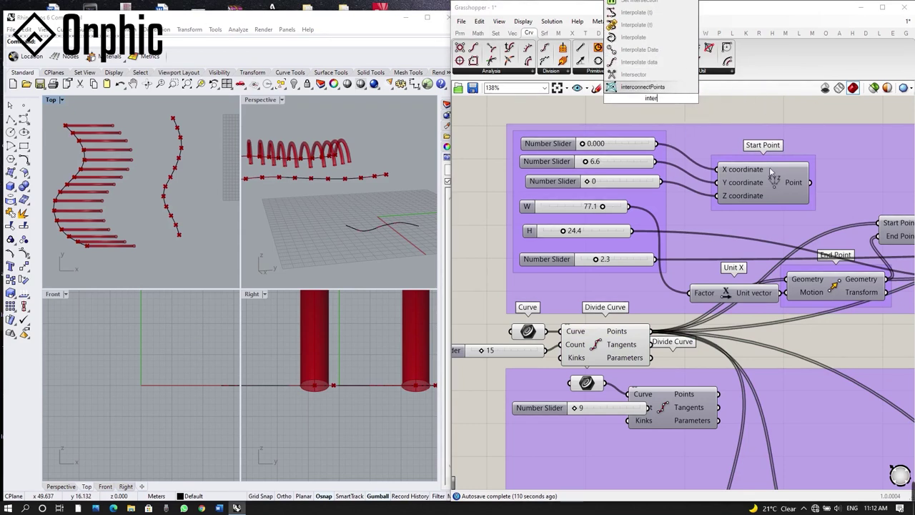
double_click(868, 354)
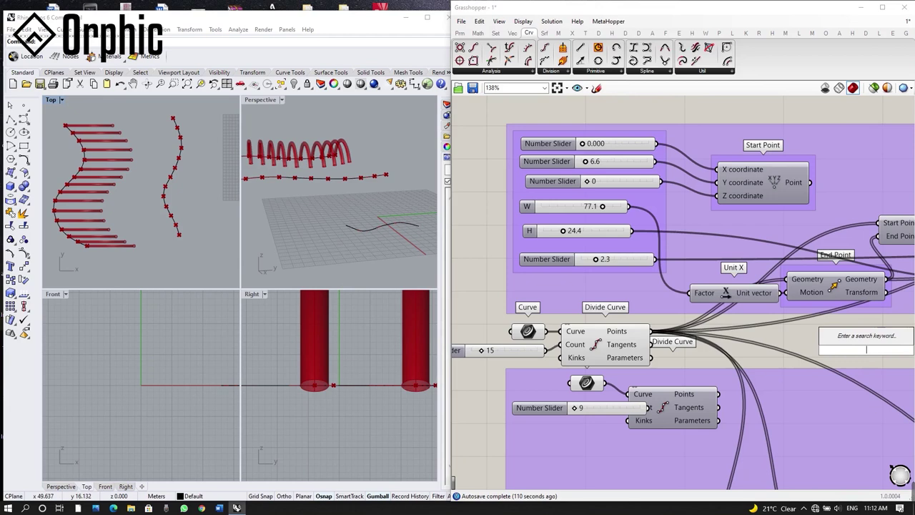
text(intersec)
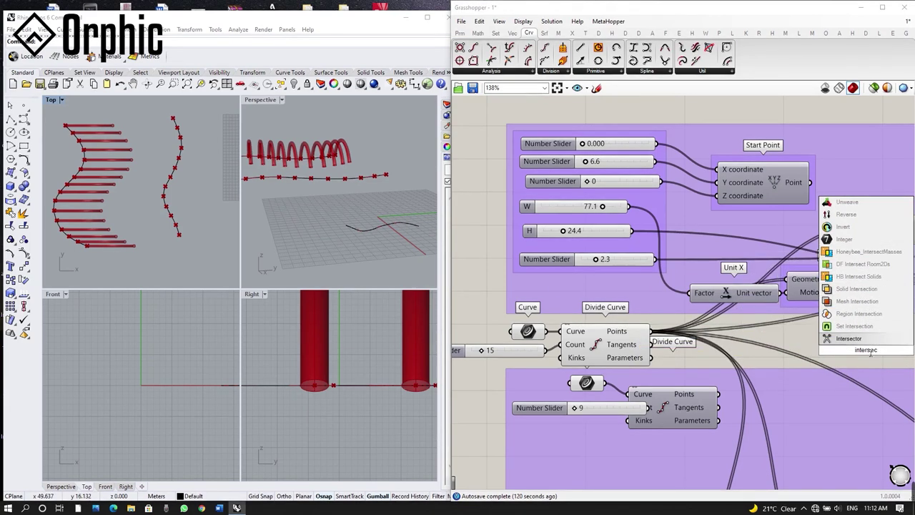
Look through the curve Spline, Analysis, Division and Util components and the Intersect Physical components for a curve intersection component
click(654, 72)
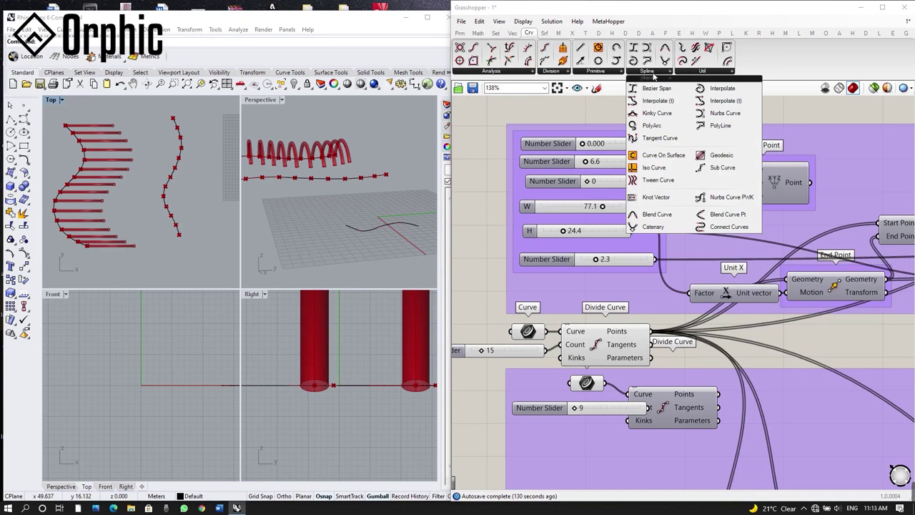
click(481, 71)
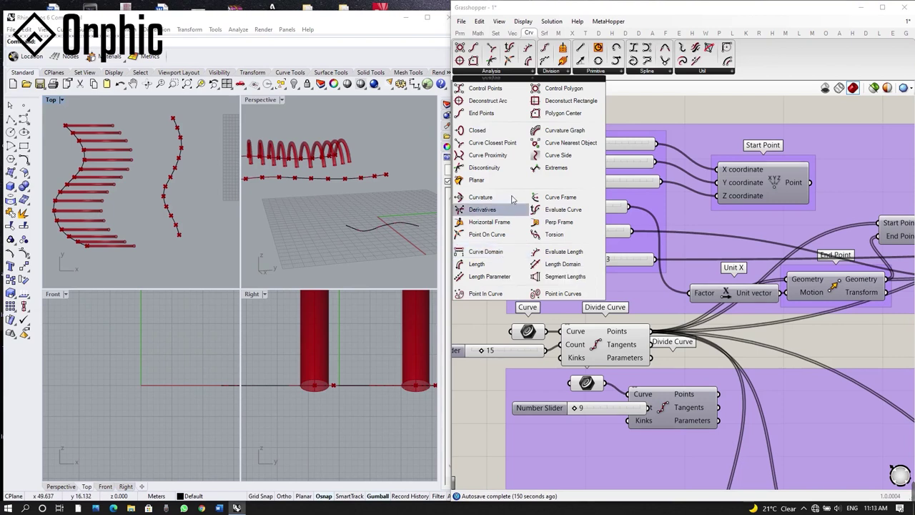
click(572, 71)
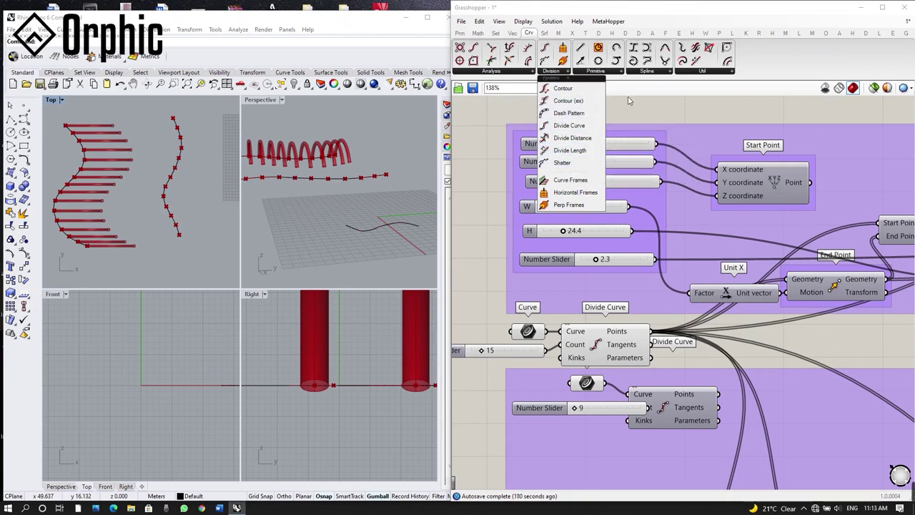
click(649, 72)
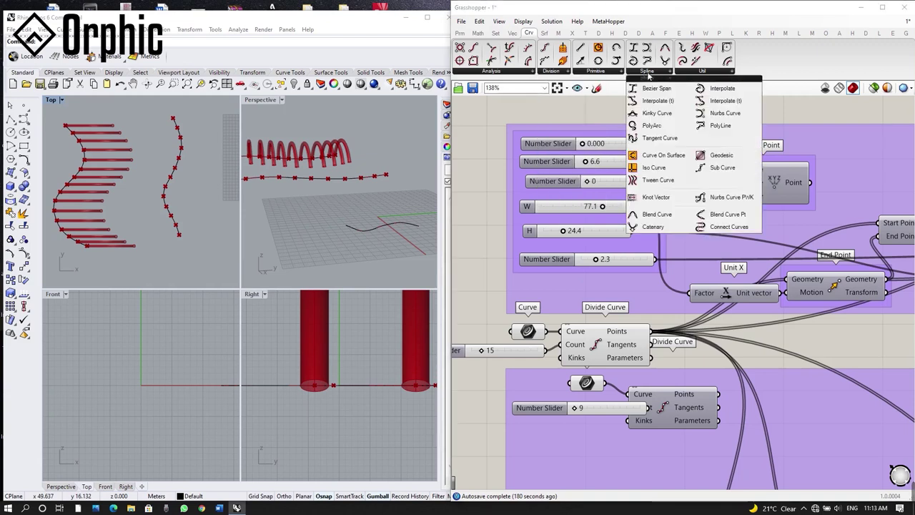
click(819, 112)
double_click(816, 104)
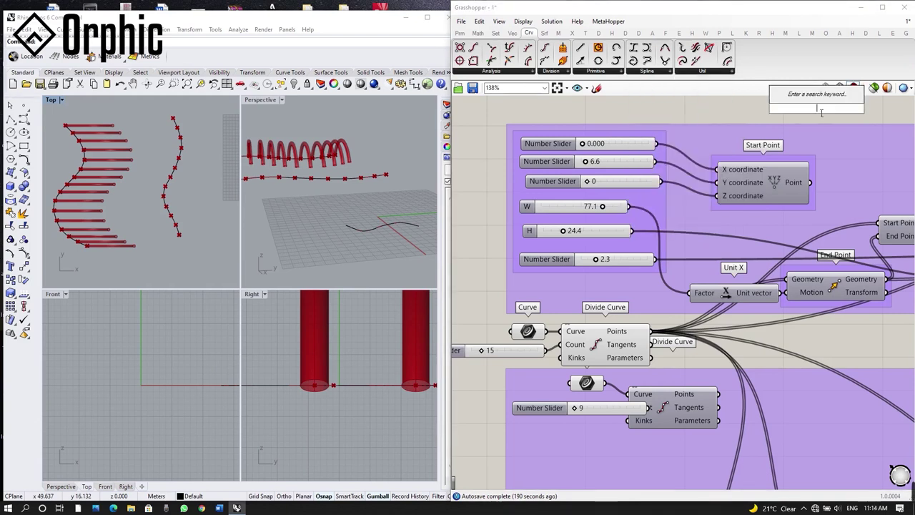
click(714, 73)
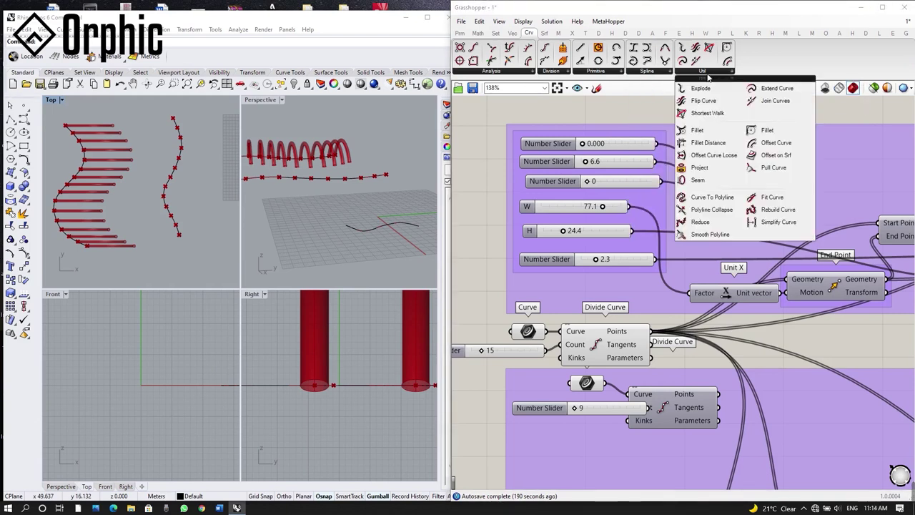
click(559, 33)
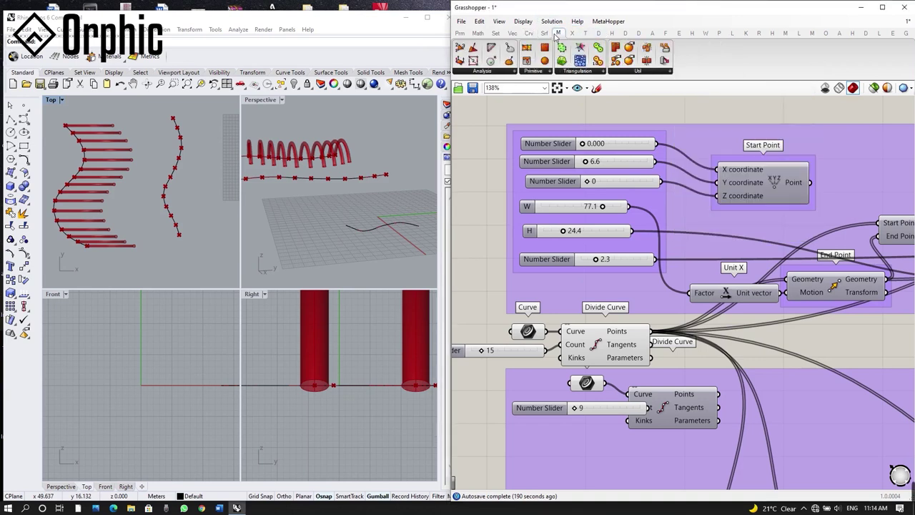
click(547, 33)
click(570, 33)
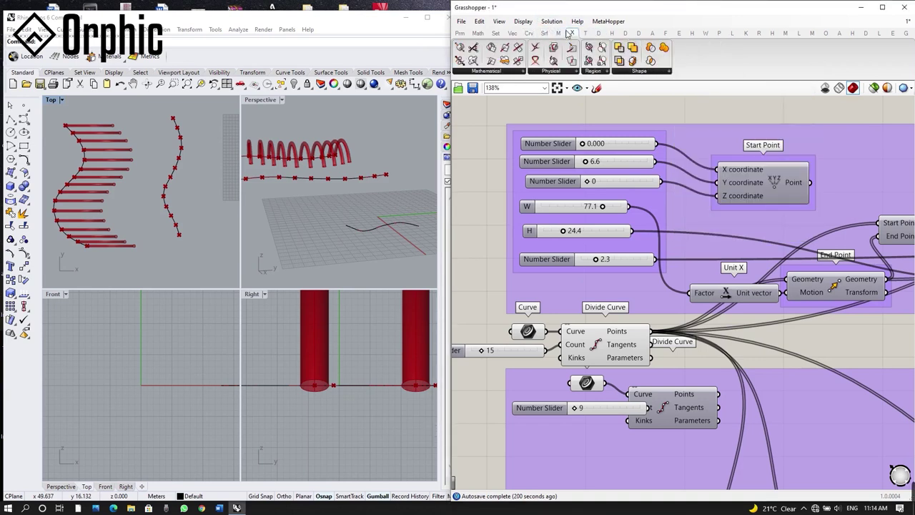
click(560, 73)
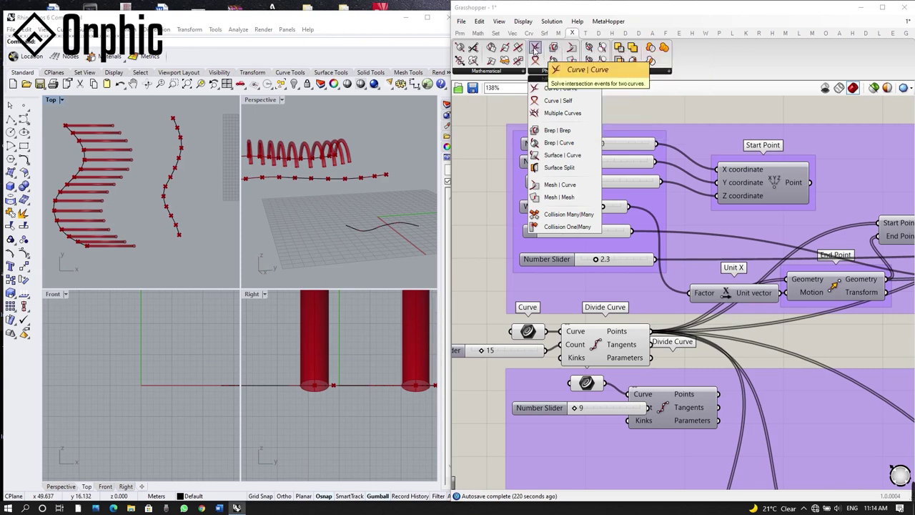
click(891, 353)
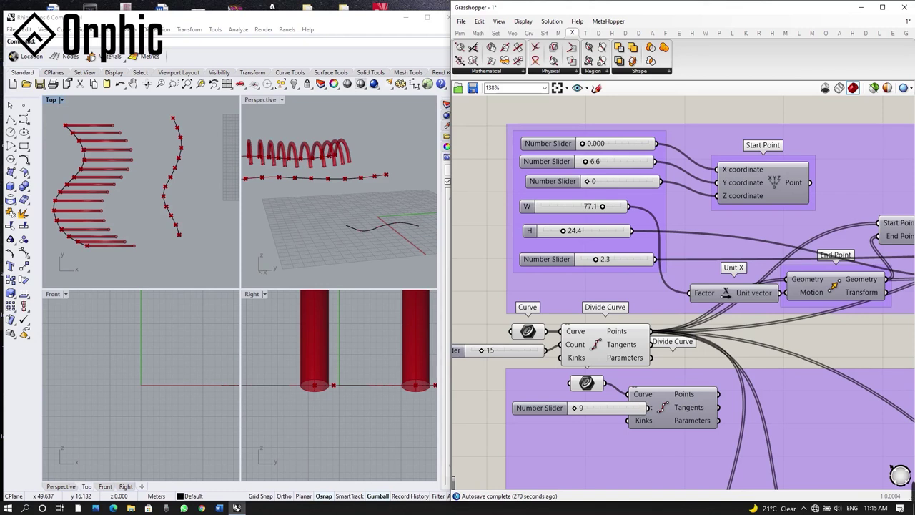
Examine the two arch groups and the separate Divide Curve components on the canvas
scroll(676, 381, down, 4)
scroll(684, 380, up, 2)
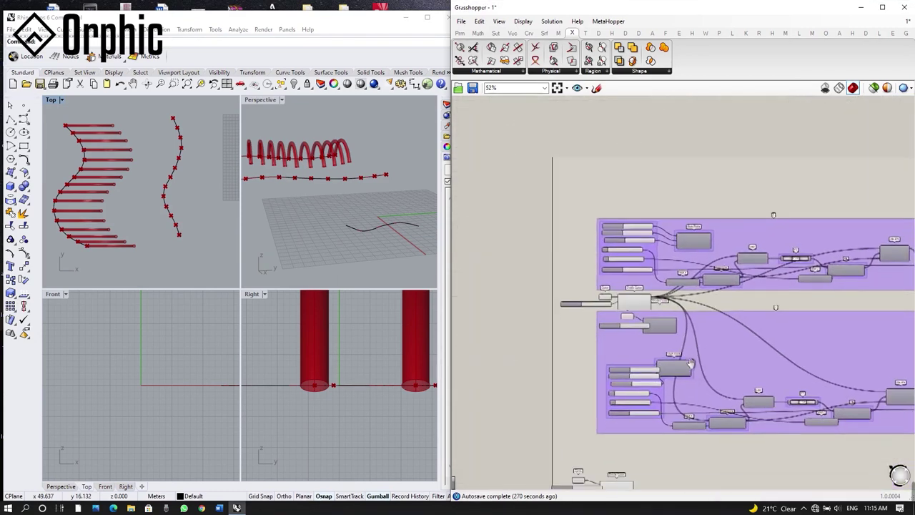
scroll(685, 386, down, 1)
scroll(701, 429, down, 2)
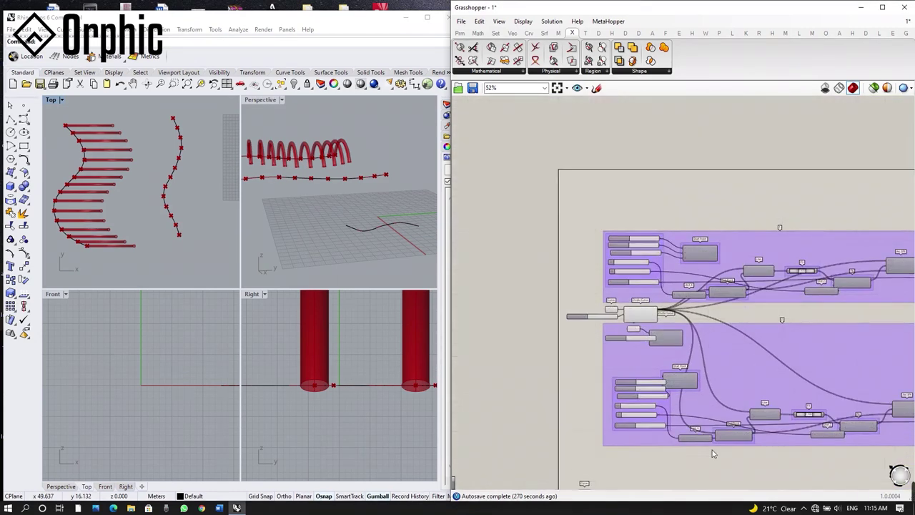
scroll(708, 429, up, 1)
scroll(668, 371, down, 1)
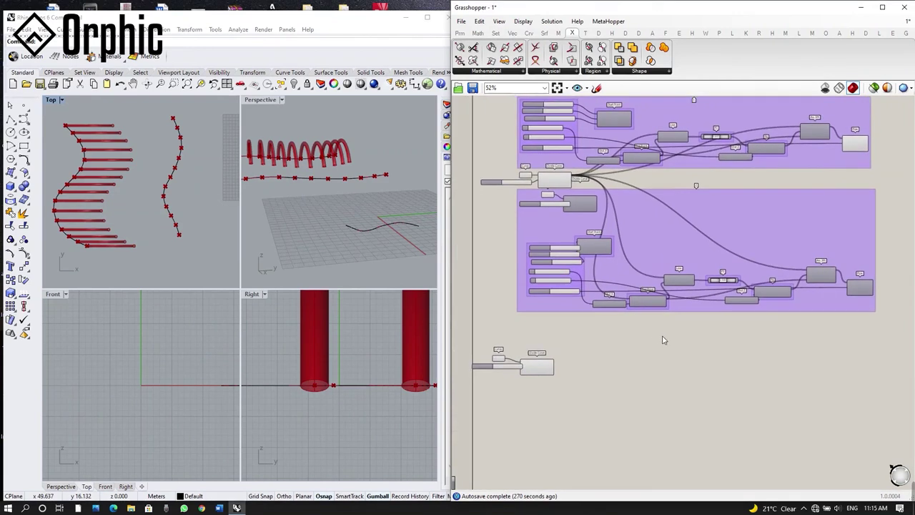
scroll(650, 340, up, 1)
scroll(621, 337, up, 2)
right_drag(577, 277, 592, 313)
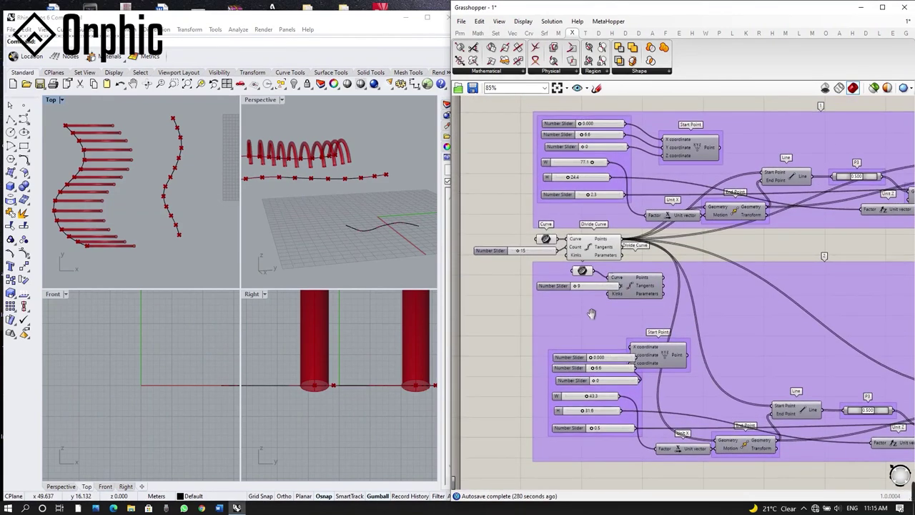
scroll(609, 322, down, 3)
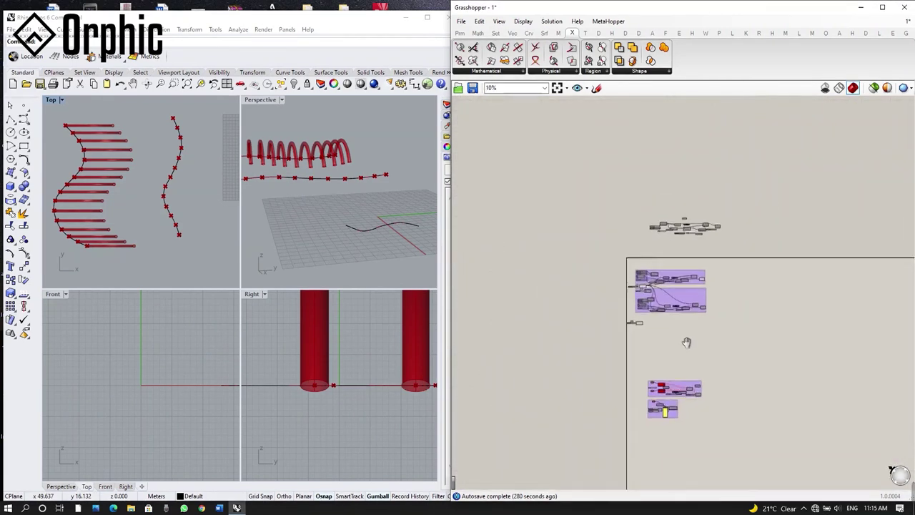
Select the whole third group and move it up the canvas, away from the group below it
scroll(676, 367, up, 1)
scroll(676, 366, up, 4)
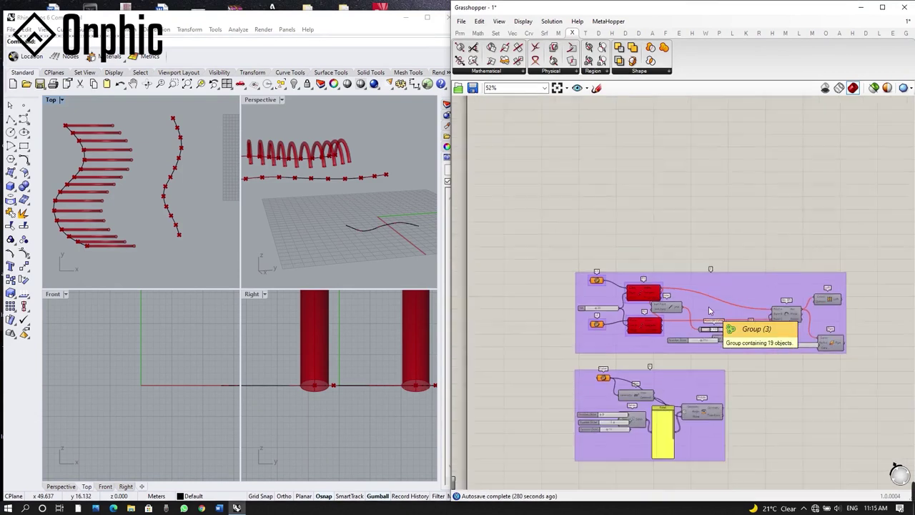
scroll(710, 310, down, 1)
drag(514, 225, 898, 379)
drag(787, 336, 729, 232)
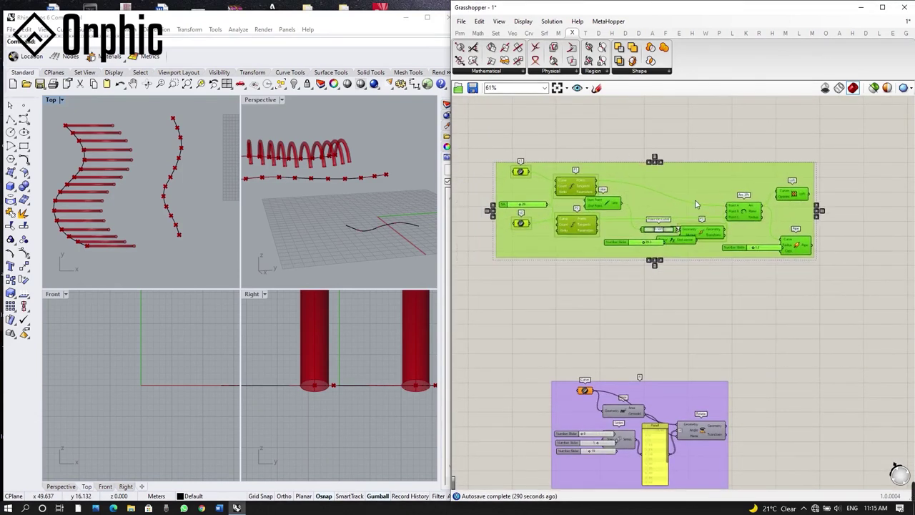
right_drag(752, 329, 761, 489)
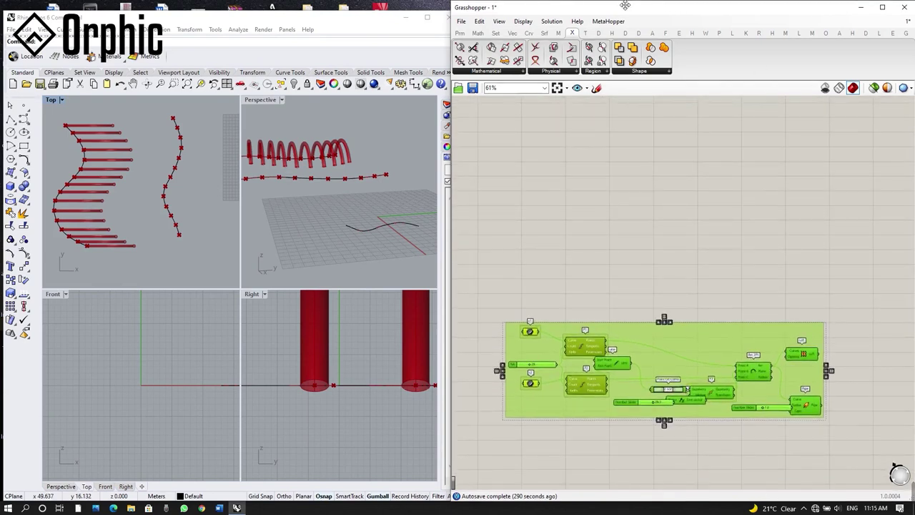
Move all wires from the Construct Point output in the ungrouped definition to the Points output of the Divide Curve with 15 divisions
scroll(694, 213, down, 2)
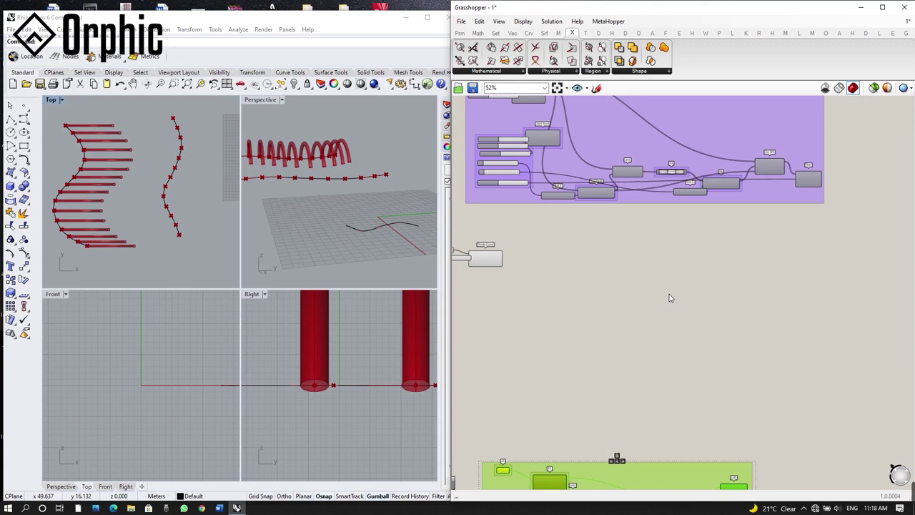
scroll(533, 370, down, 3)
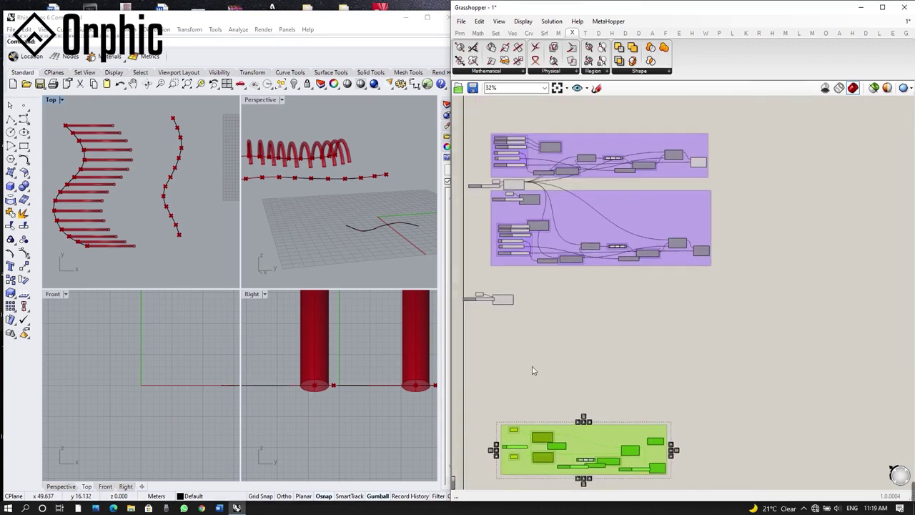
scroll(547, 238, up, 2)
right_drag(553, 209, 605, 308)
scroll(609, 260, up, 2)
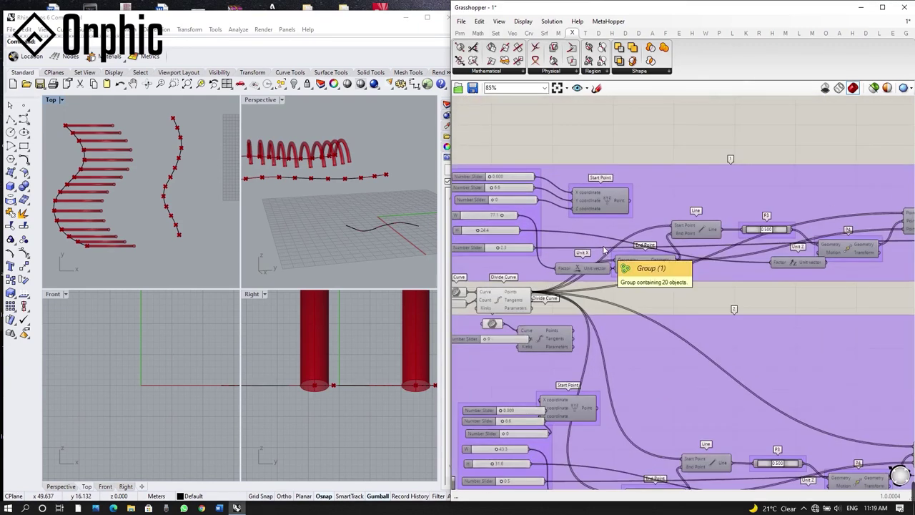
scroll(627, 236, down, 3)
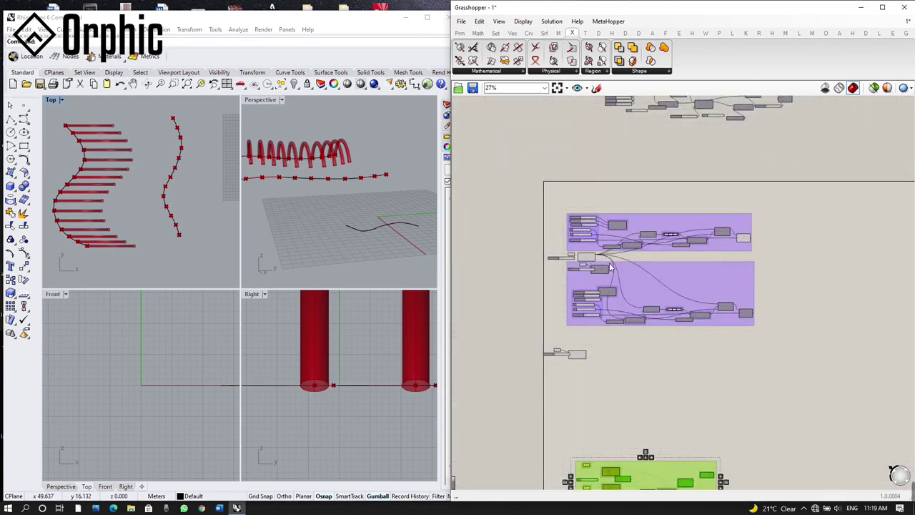
scroll(608, 266, up, 3)
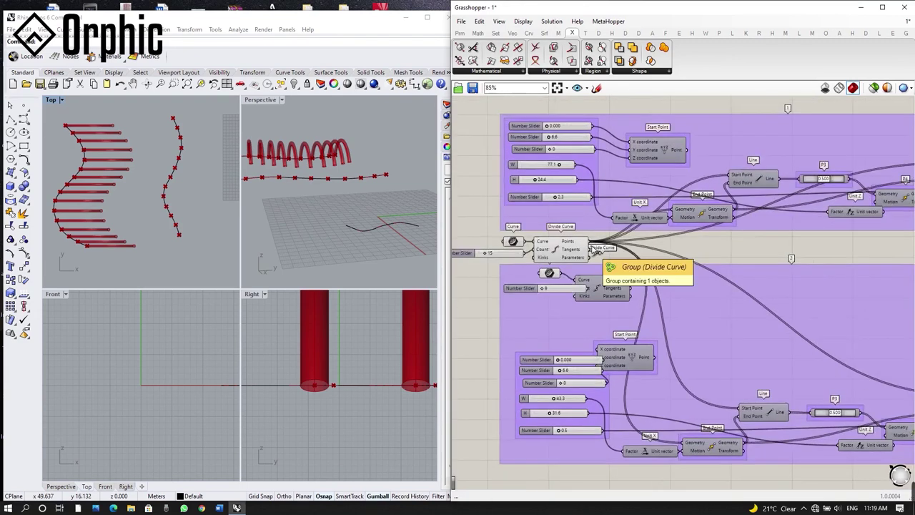
scroll(643, 162, down, 4)
scroll(651, 161, up, 5)
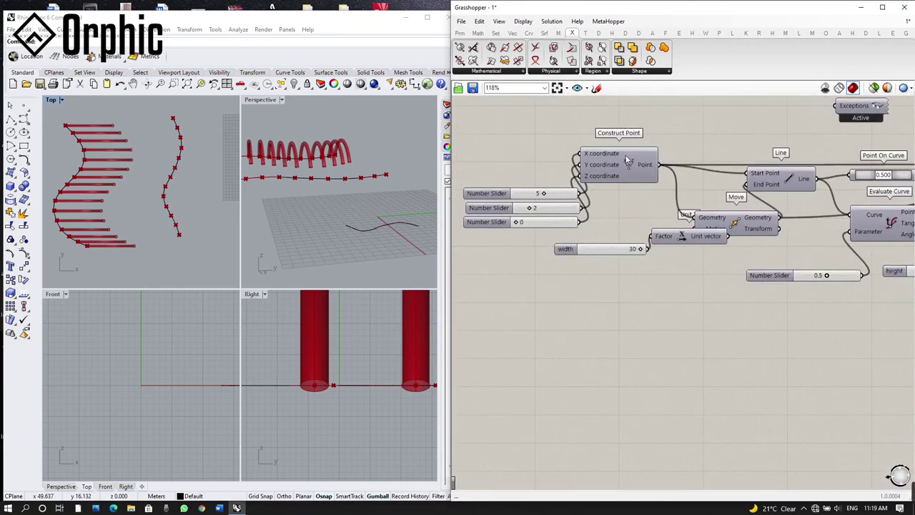
drag(655, 164, 615, 401)
ctrl+shift+scroll(684, 419, down, 6)
ctrl+shift+scroll(662, 469, up, 6)
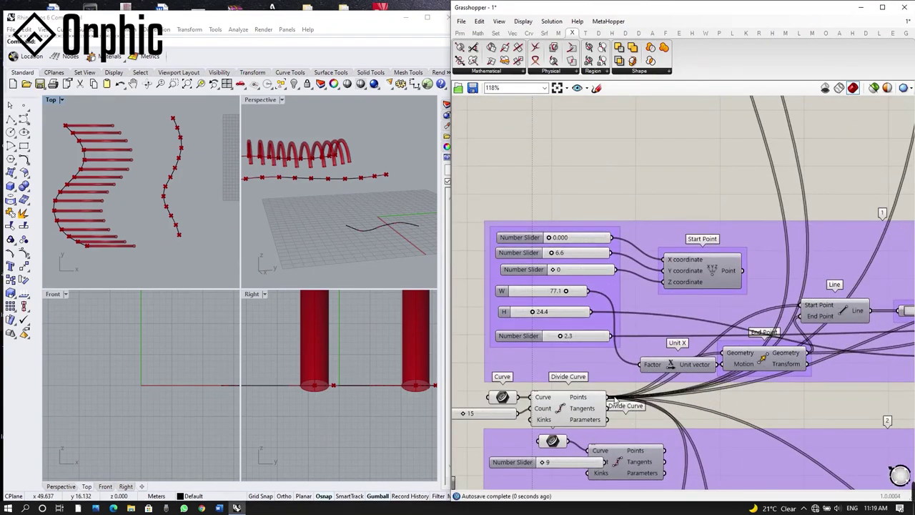
click(581, 410)
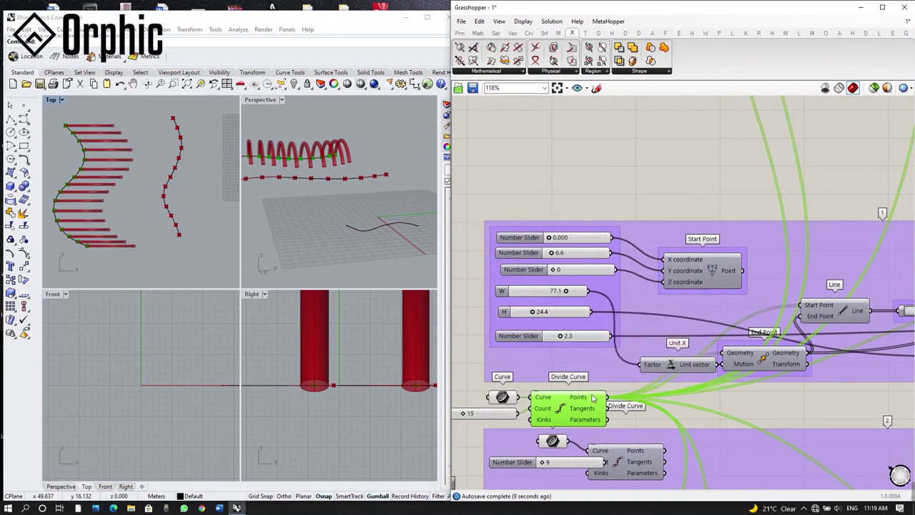
mouse_move(592, 401)
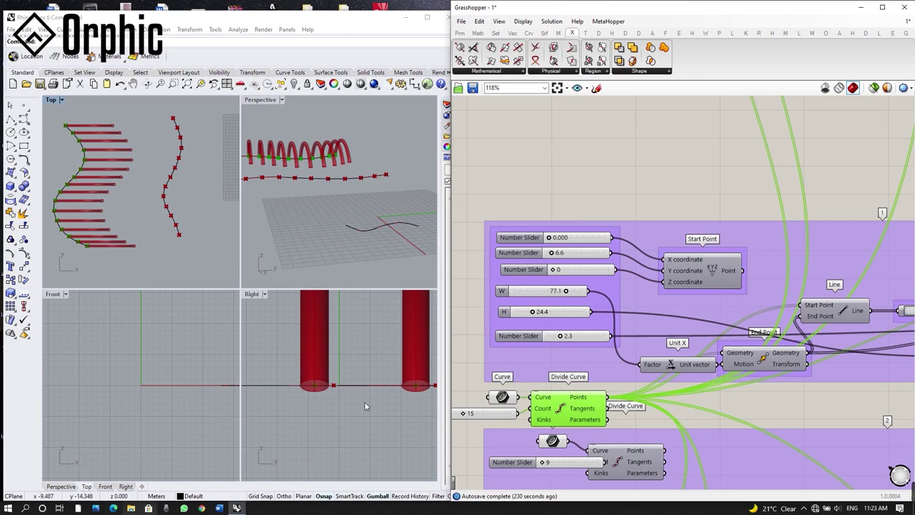
Examine the layout of the whole definition and the third group containing the two red Divide Curve components
scroll(615, 336, down, 8)
scroll(615, 336, up, 3)
scroll(652, 408, down, 5)
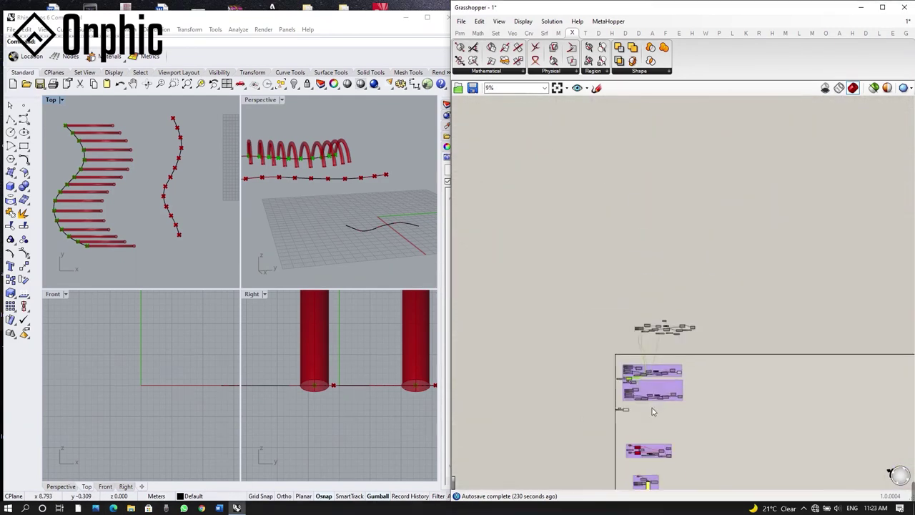
right_drag(652, 408, 633, 293)
scroll(588, 343, up, 5)
scroll(622, 339, down, 5)
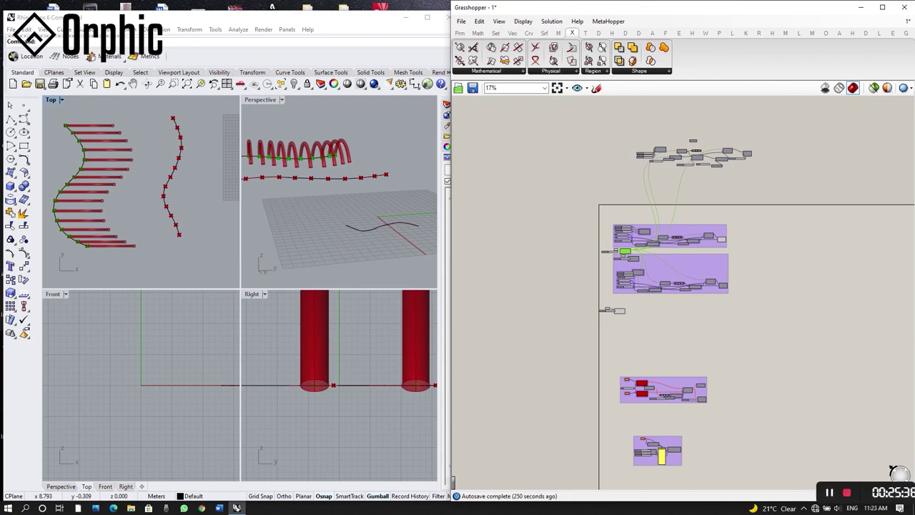
scroll(669, 392, up, 3)
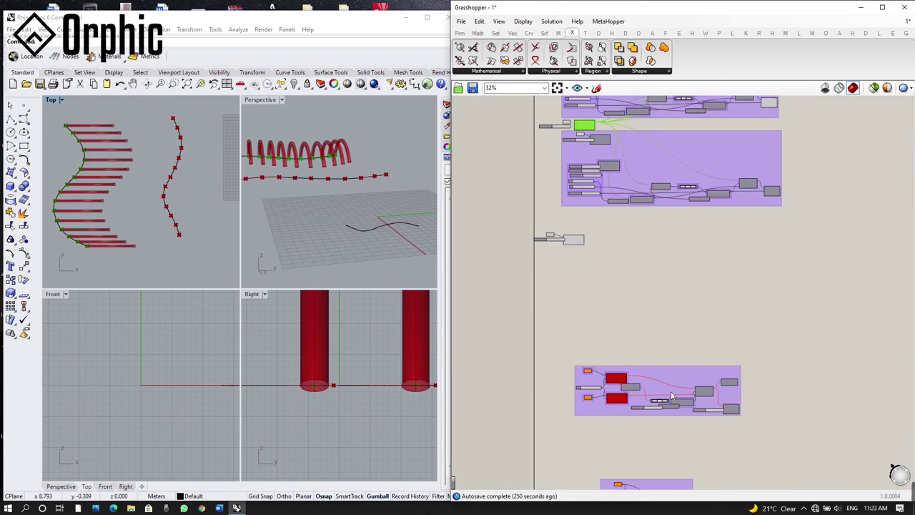
scroll(673, 396, up, 1)
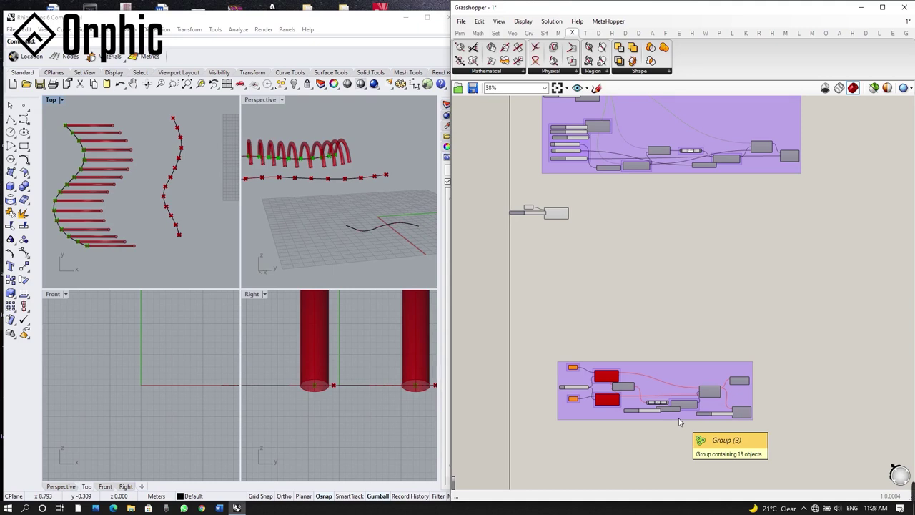
scroll(680, 422, up, 3)
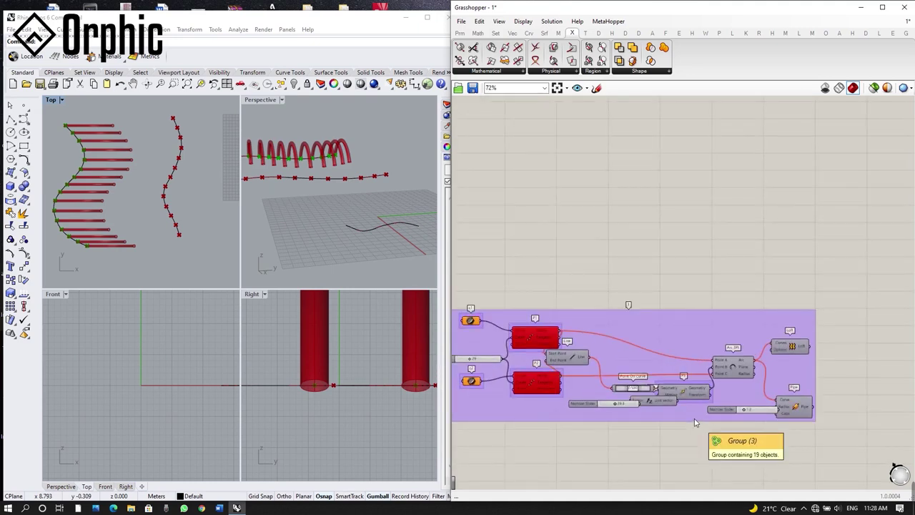
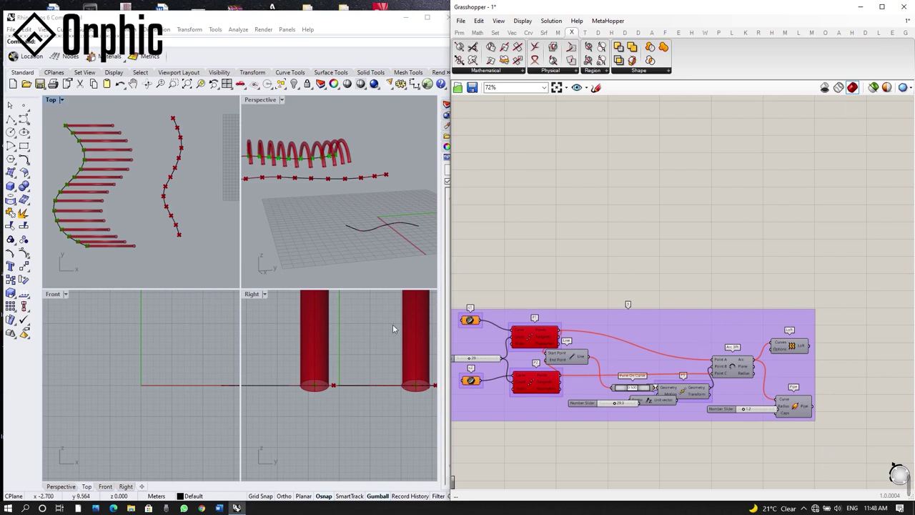
click(802, 509)
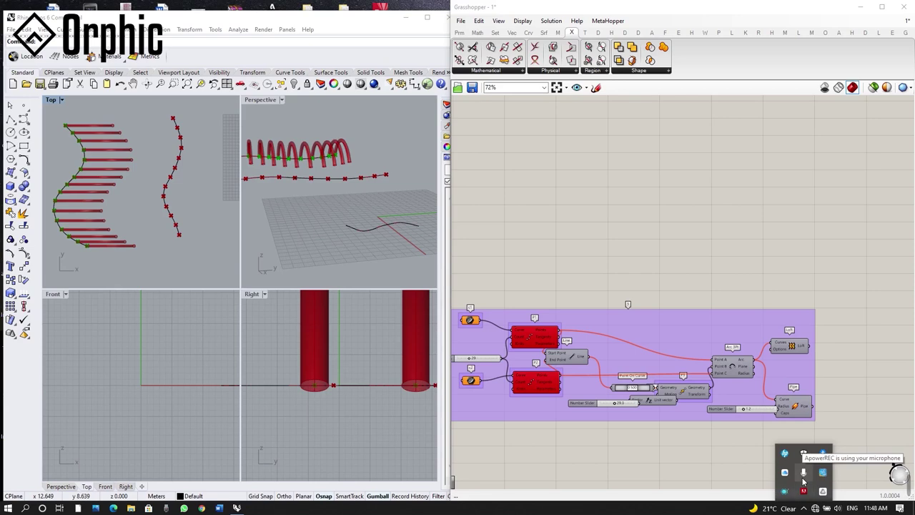
click(802, 479)
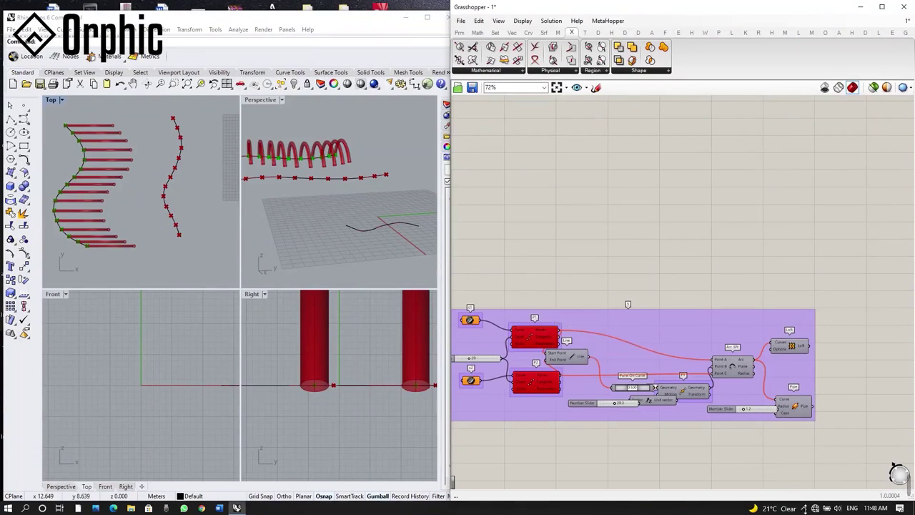
click(804, 509)
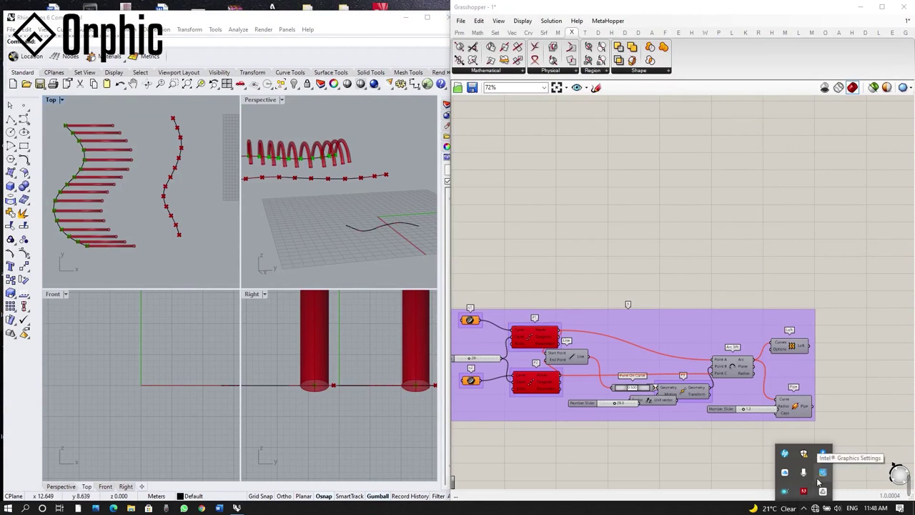
click(786, 492)
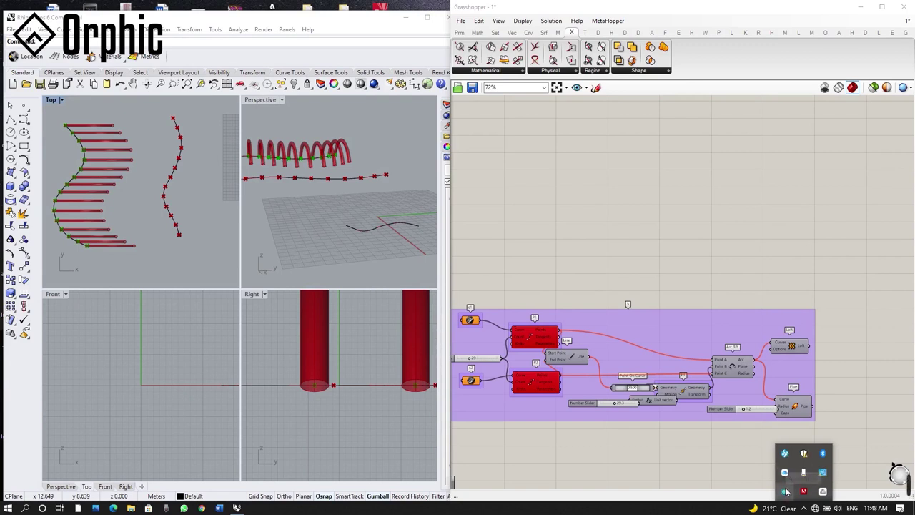
click(633, 411)
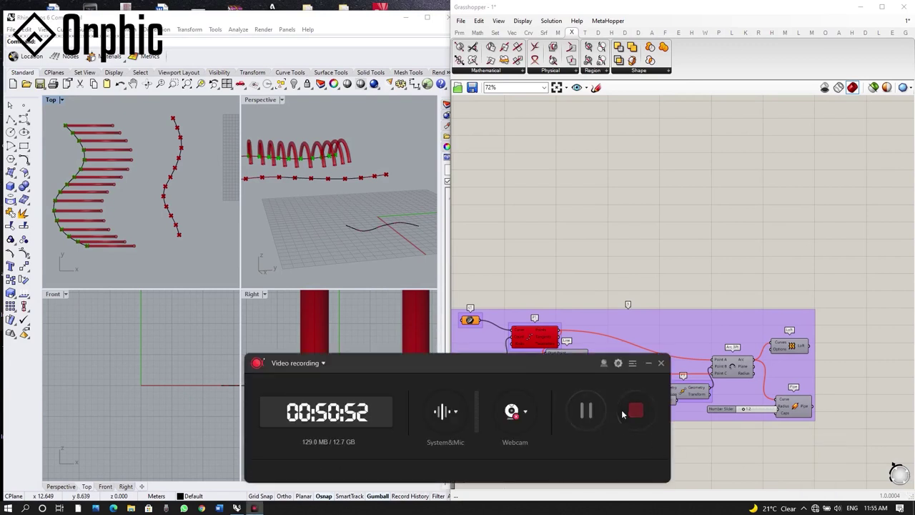